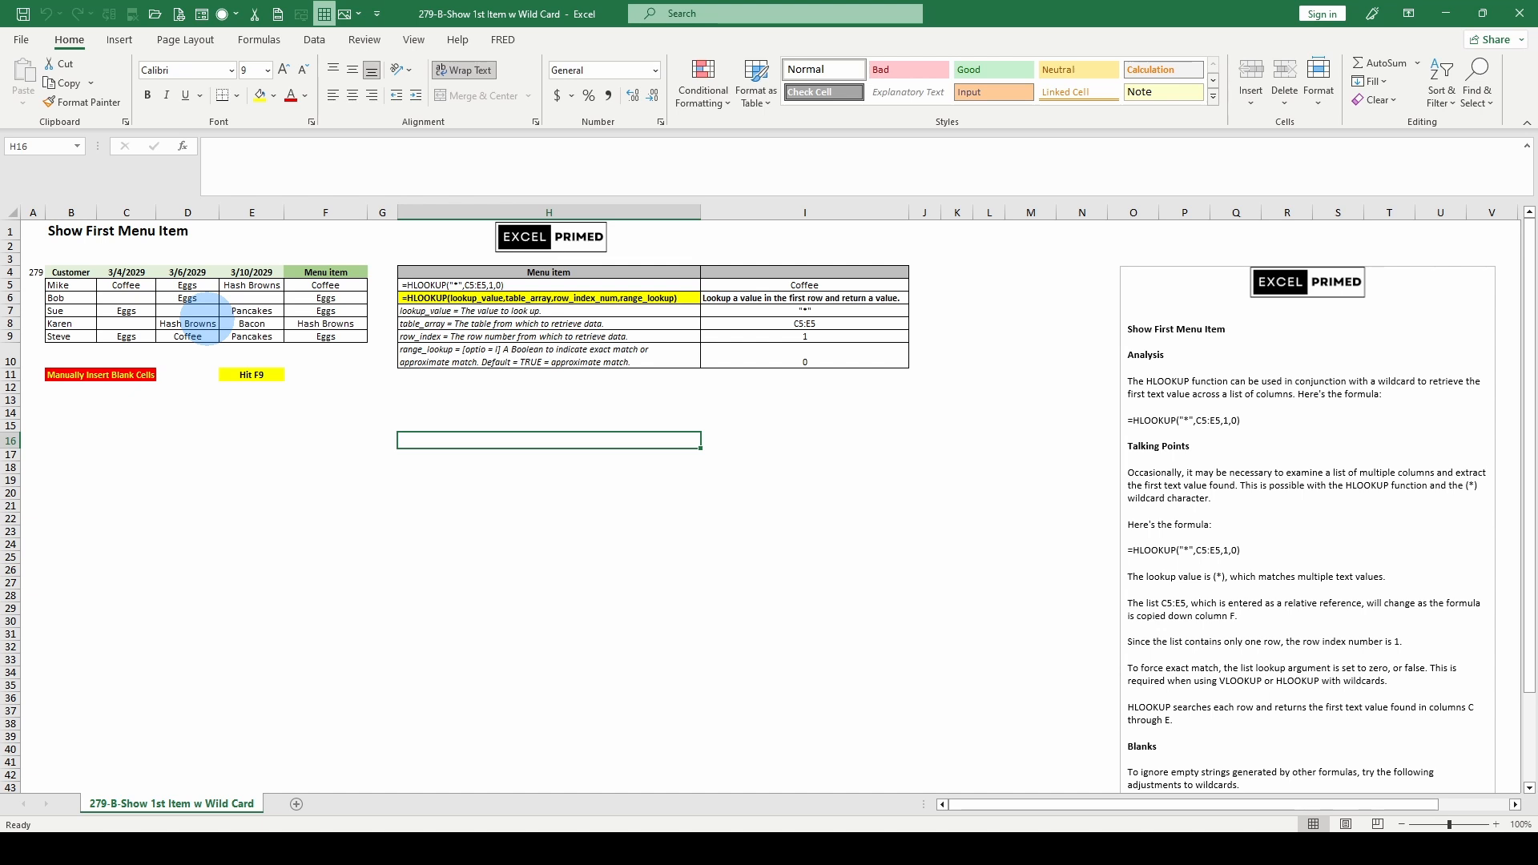
# Recalculate the worksheet repeatedly to test the first-item lookups against new random menu items
pyautogui.press('F9')
pyautogui.press('F9')
pyautogui.press('F9')
pyautogui.press('F9')
pyautogui.press('F9')
pyautogui.press('F9')
pyautogui.press('F9')
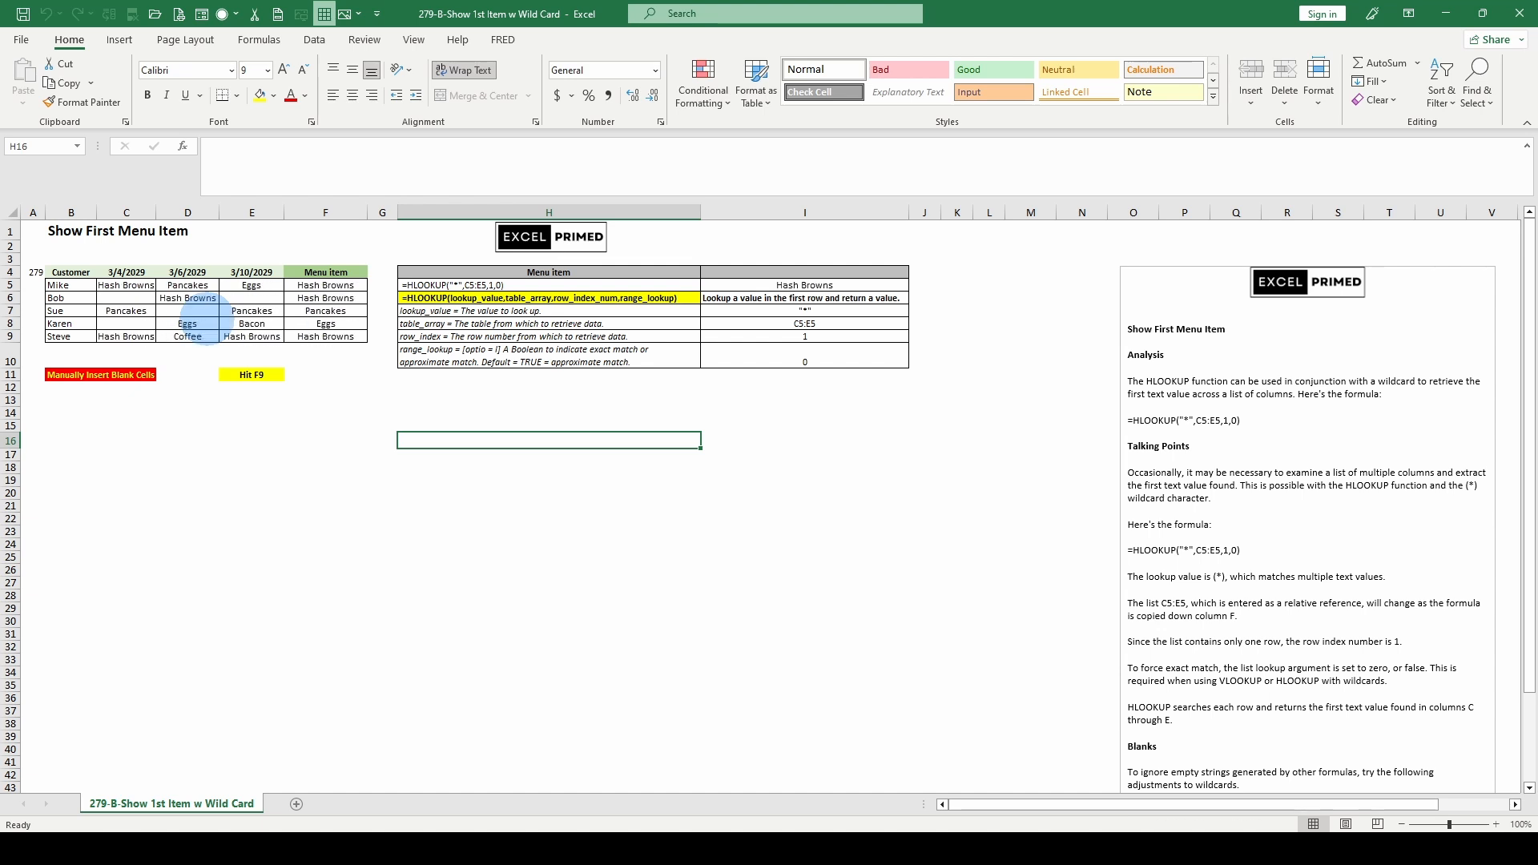
pyautogui.press('F9')
pyautogui.press('F9')
pyautogui.press('F9')
pyautogui.press('F9')
pyautogui.press('F9')
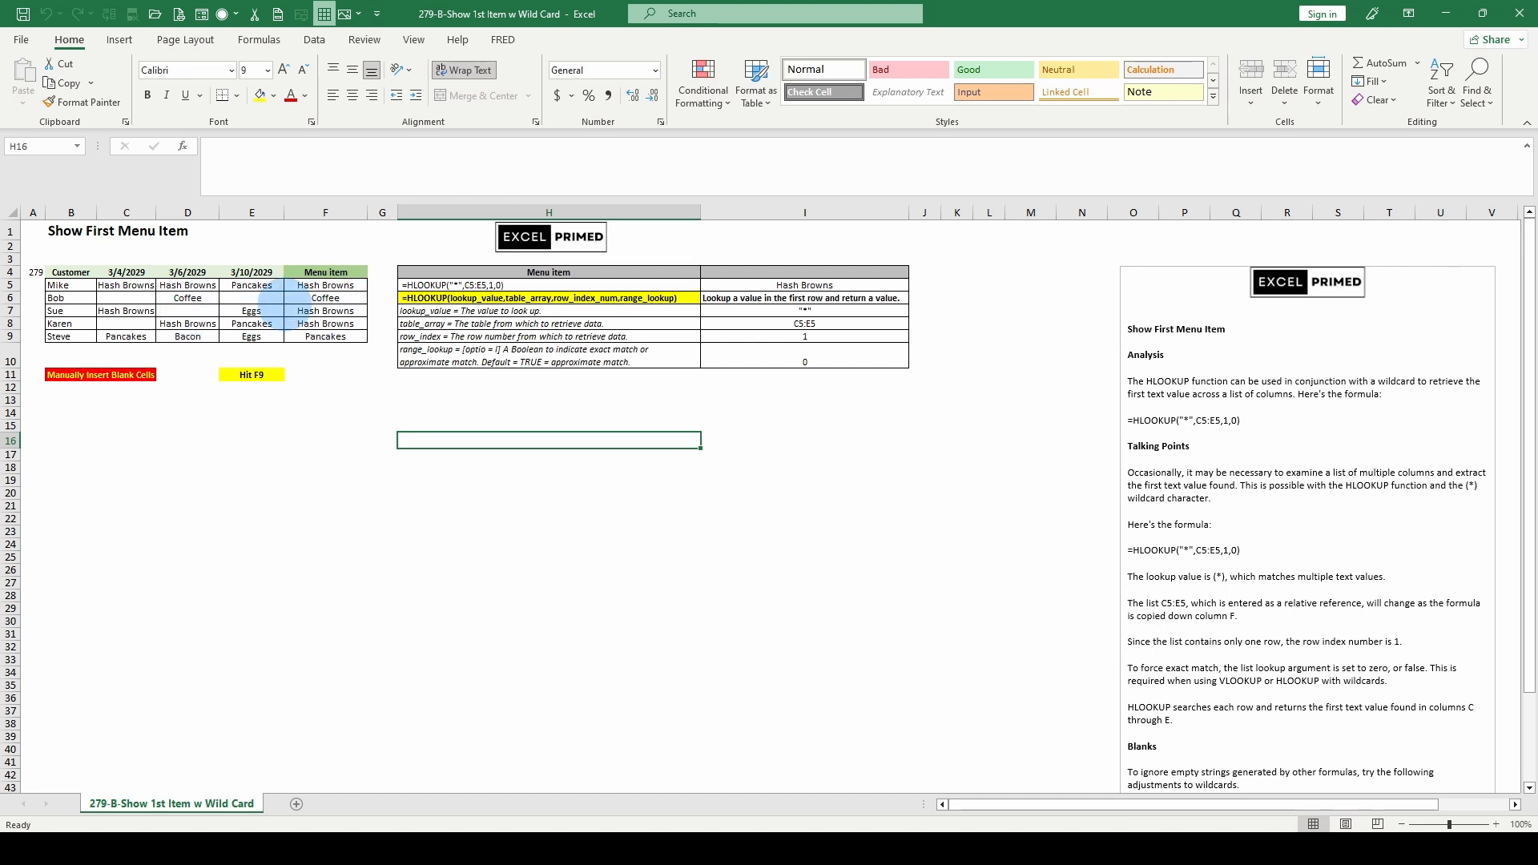
pyautogui.press('F9')
pyautogui.press('F9')
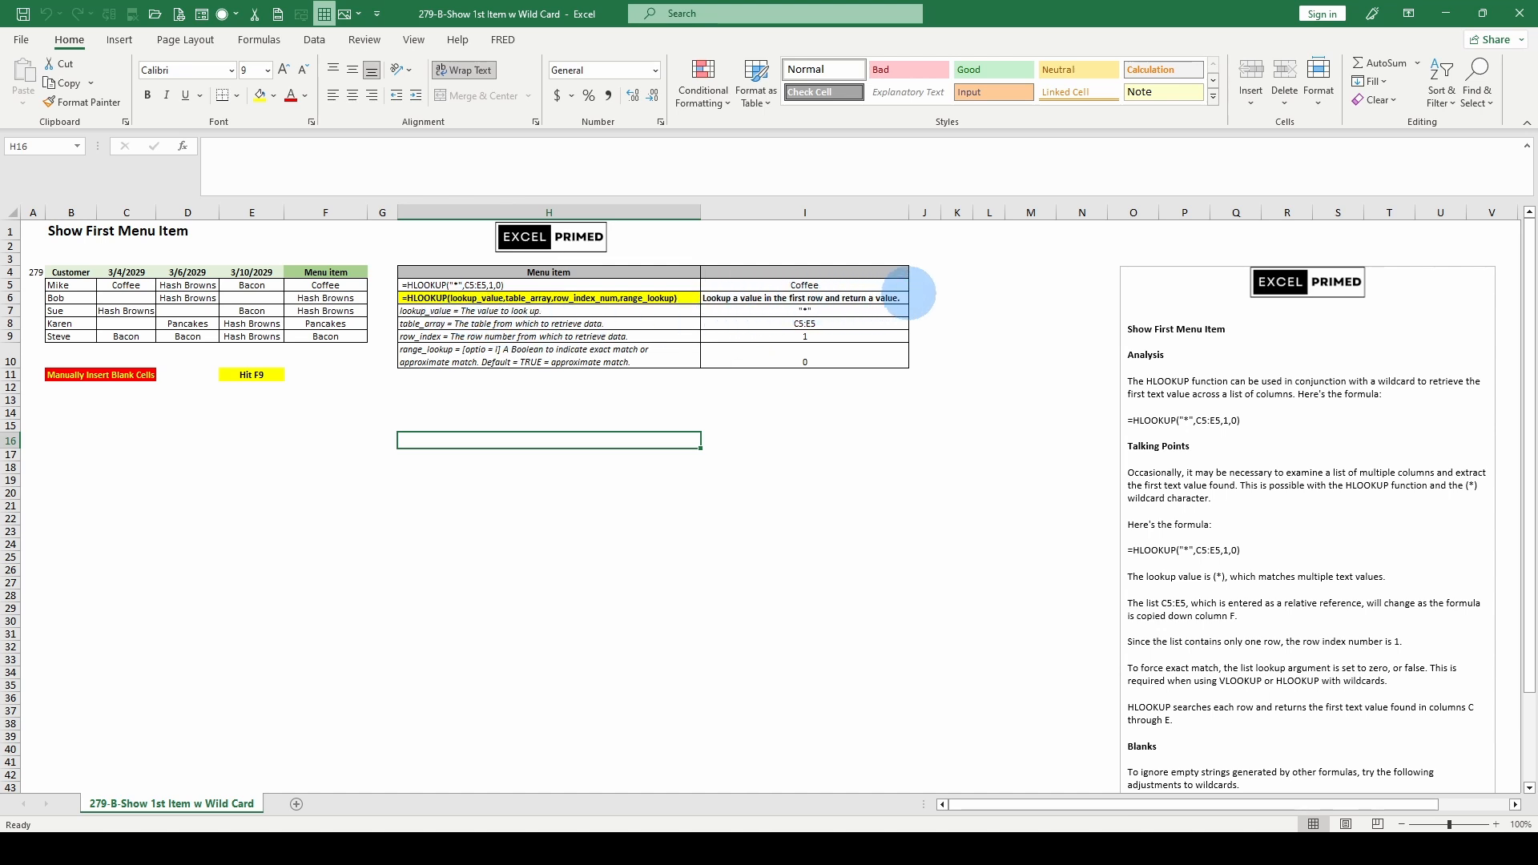
# Examine the example HLOOKUP formula in H5 and read the Talking Points and Blanks notes about wildcards
pyautogui.click(464, 286)
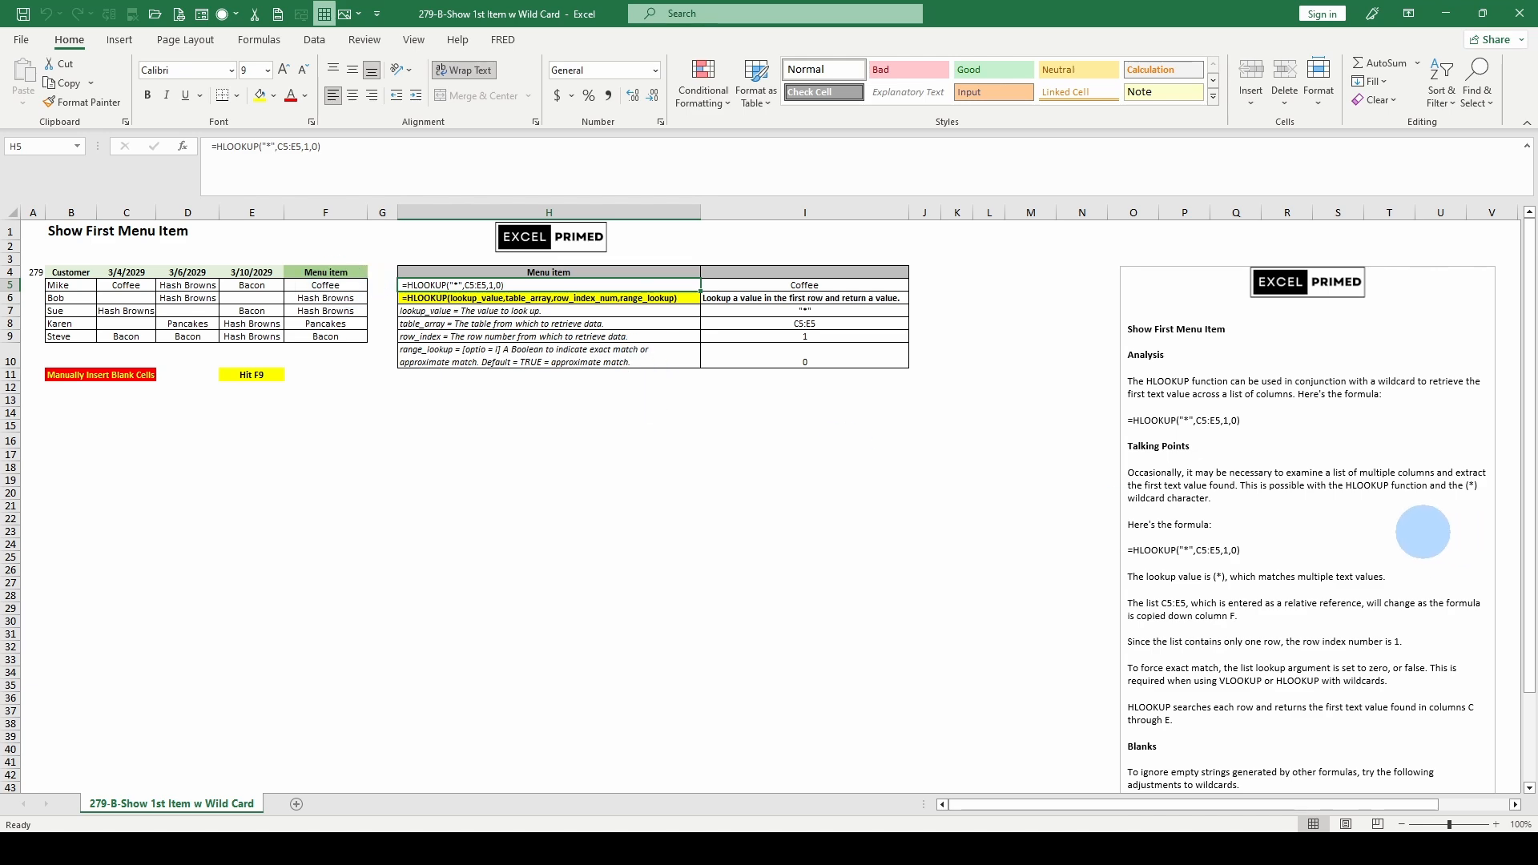
pyautogui.scroll(-6, 1362, 472)
pyautogui.scroll(6, 1345, 518)
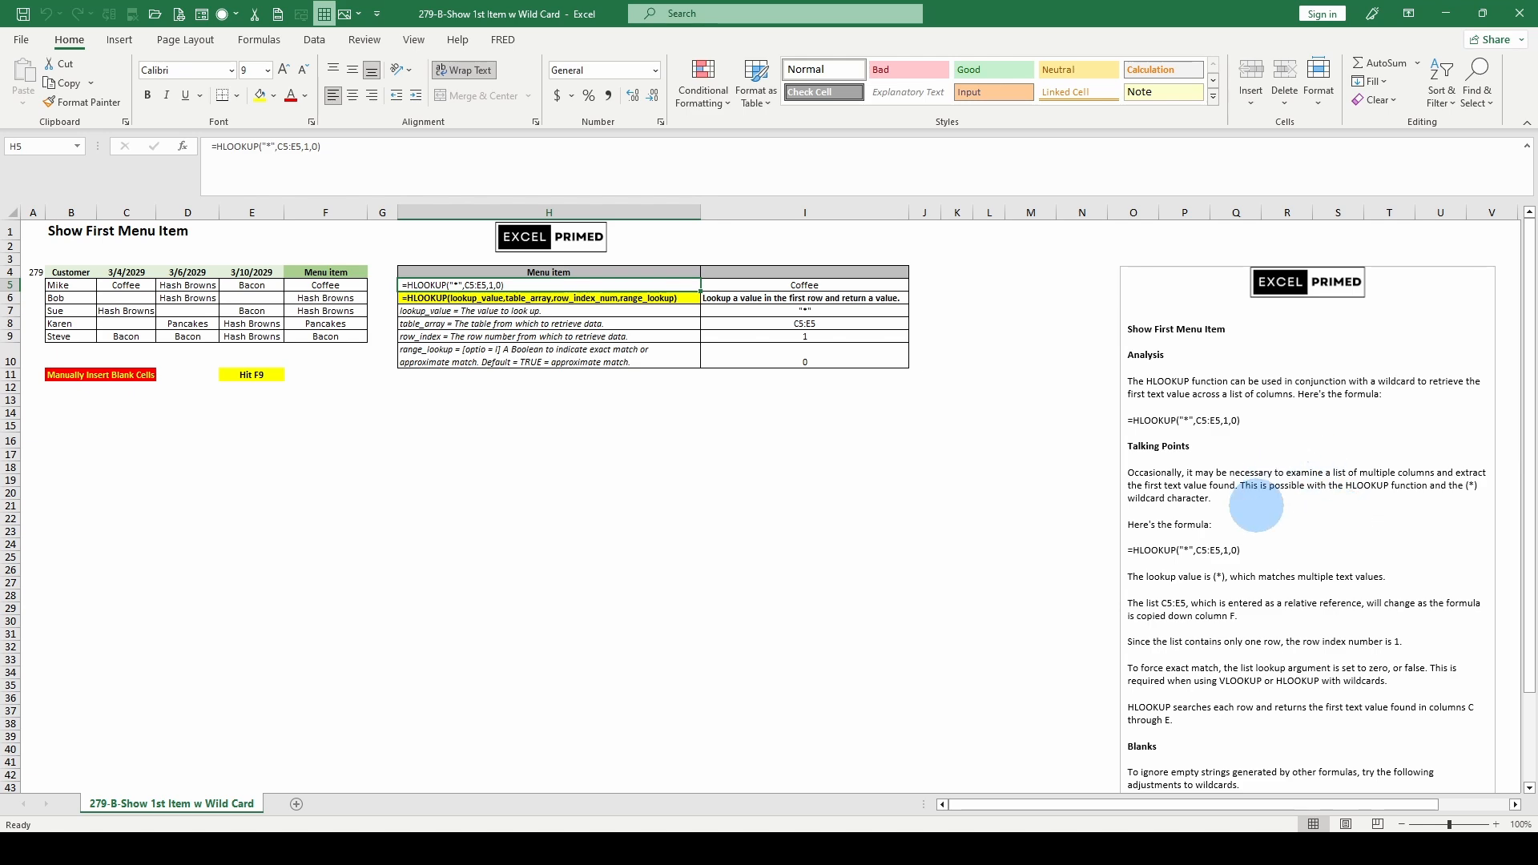
pyautogui.scroll(-2, 1252, 533)
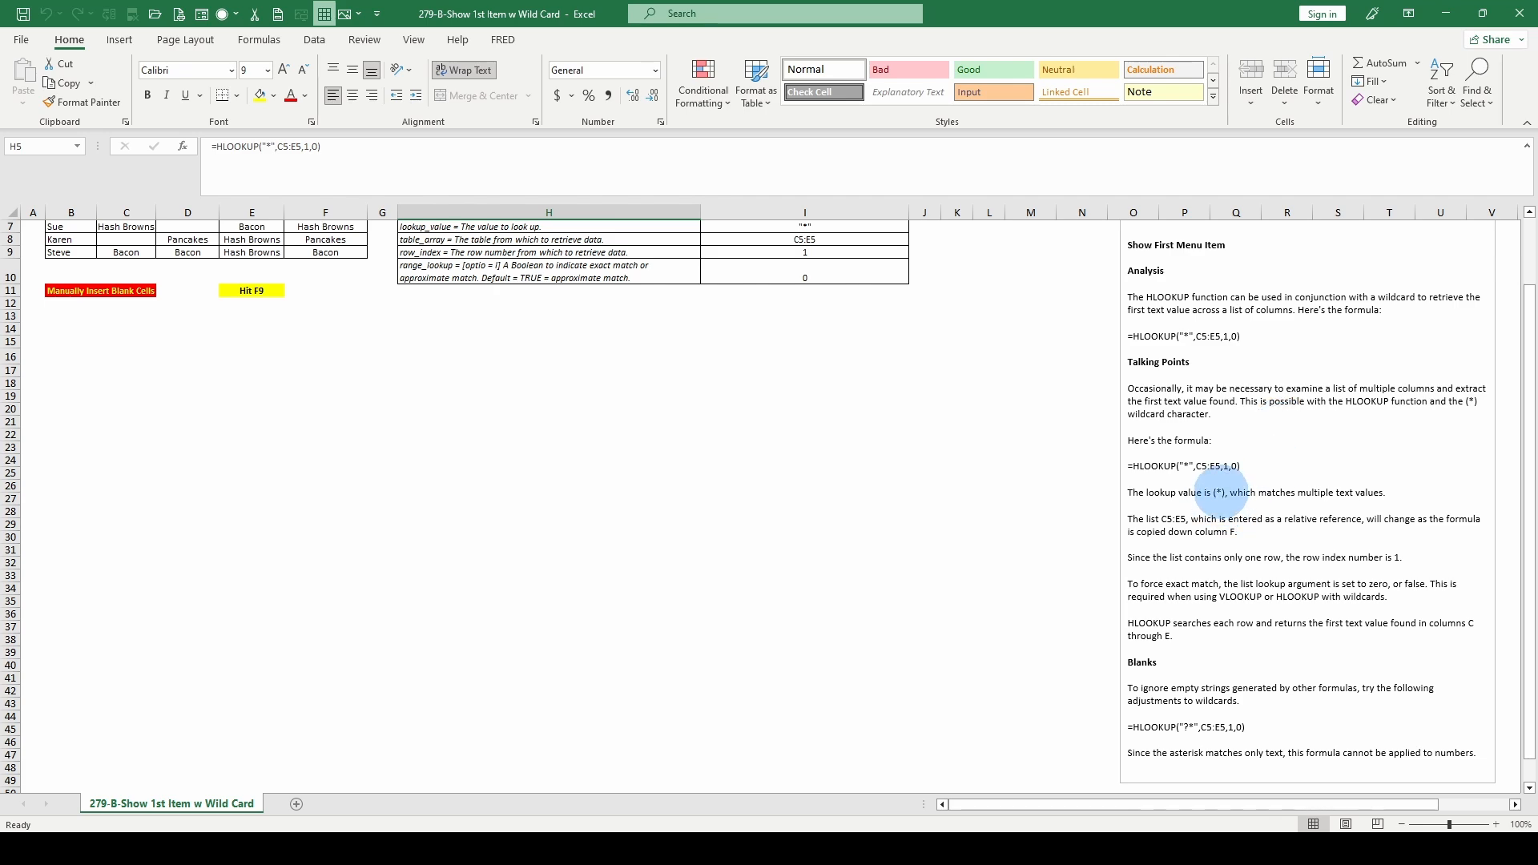
pyautogui.scroll(-1, 1221, 497)
pyautogui.scroll(3, 1223, 528)
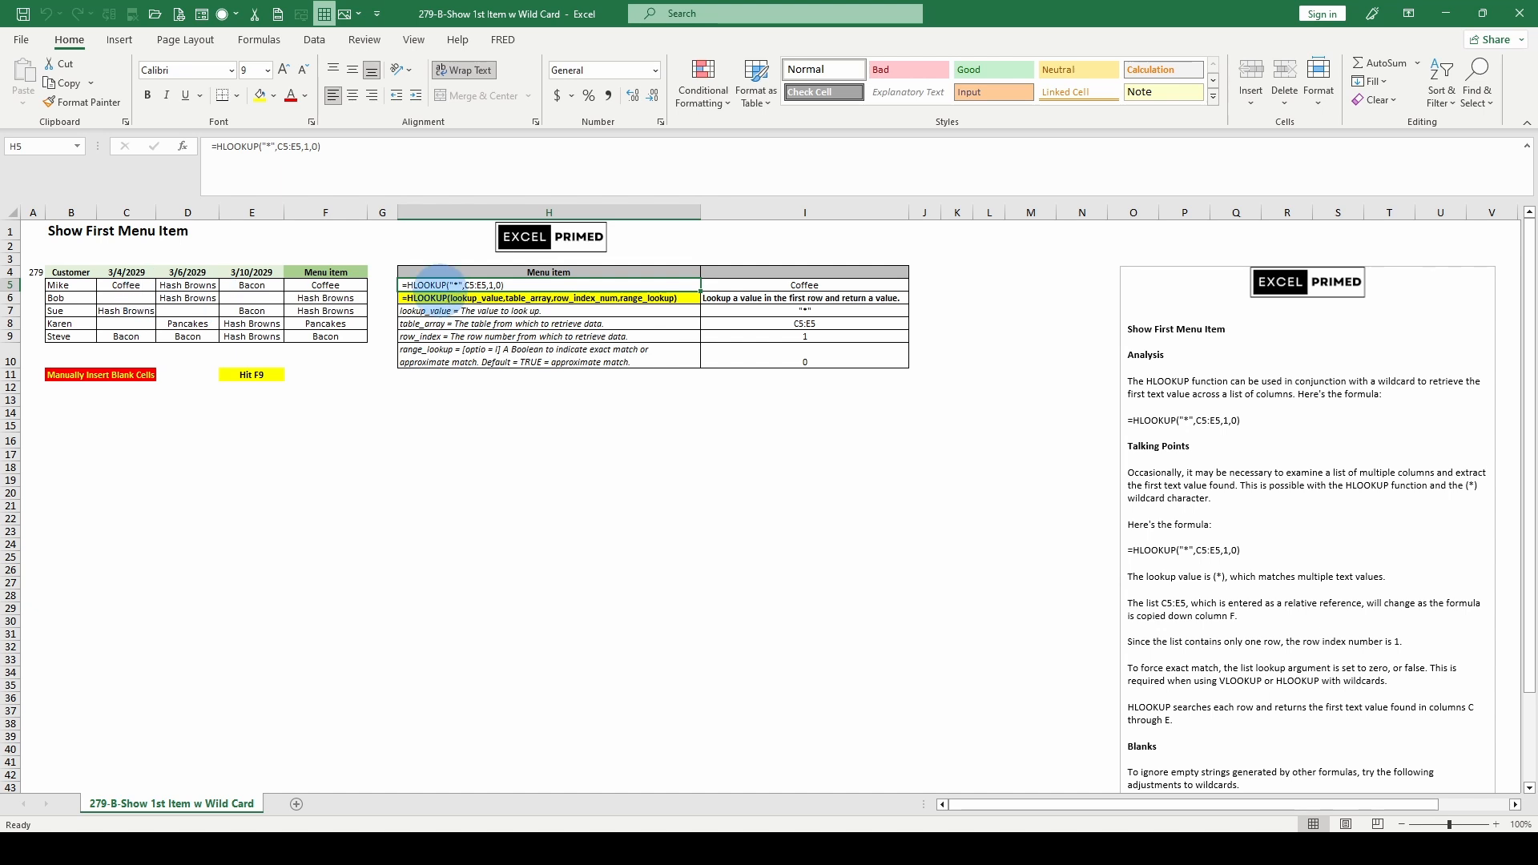
pyautogui.scroll(-2, 1285, 576)
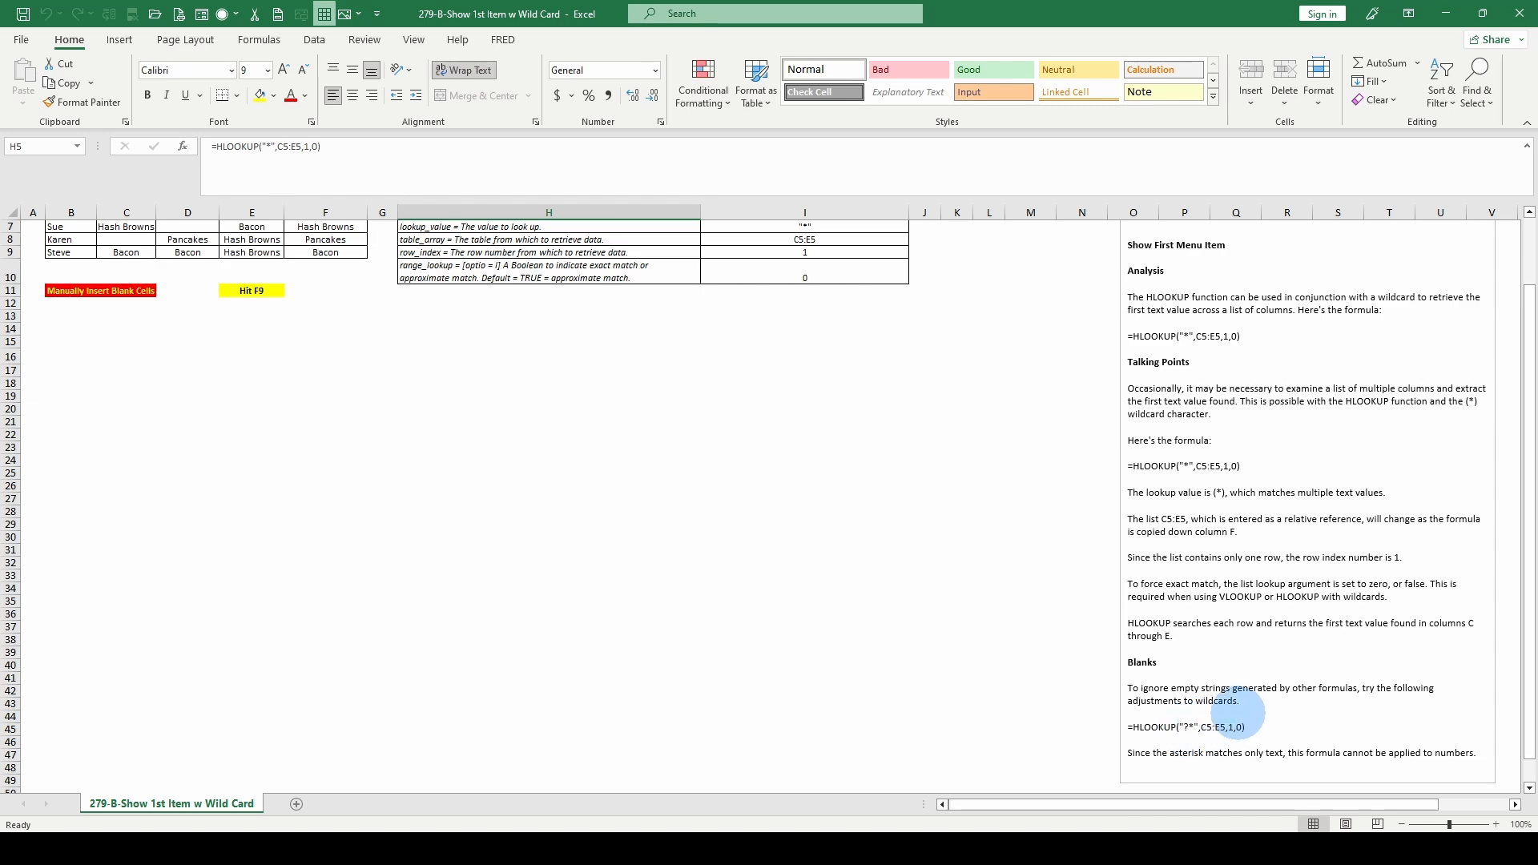
pyautogui.scroll(2, 1250, 713)
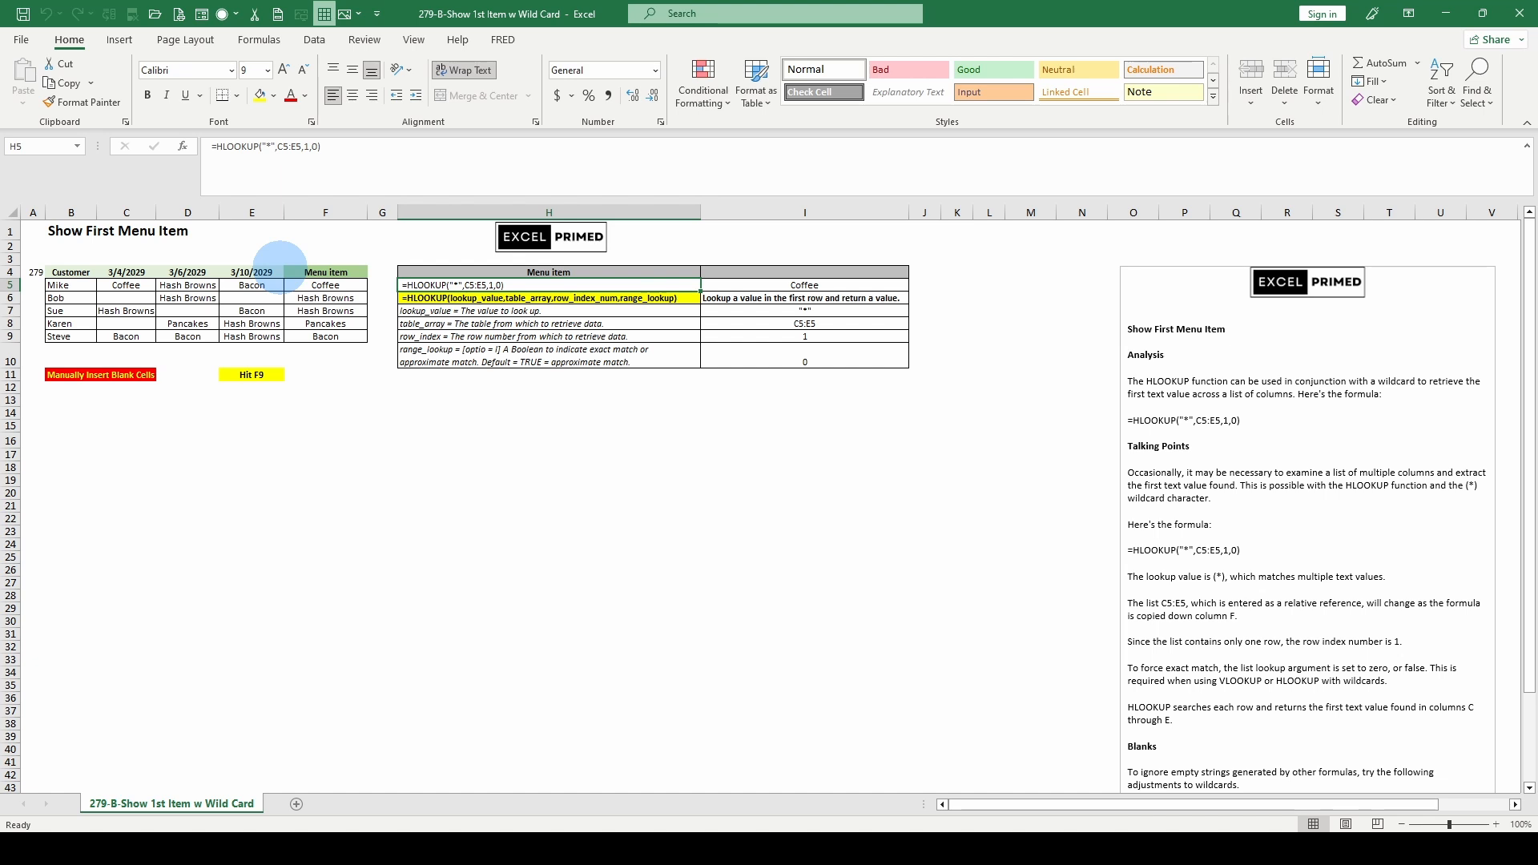
# Inspect each argument of the HLOOKUP formula in F5, from lookup value through table array and row index to range lookup
pyautogui.click(290, 286)
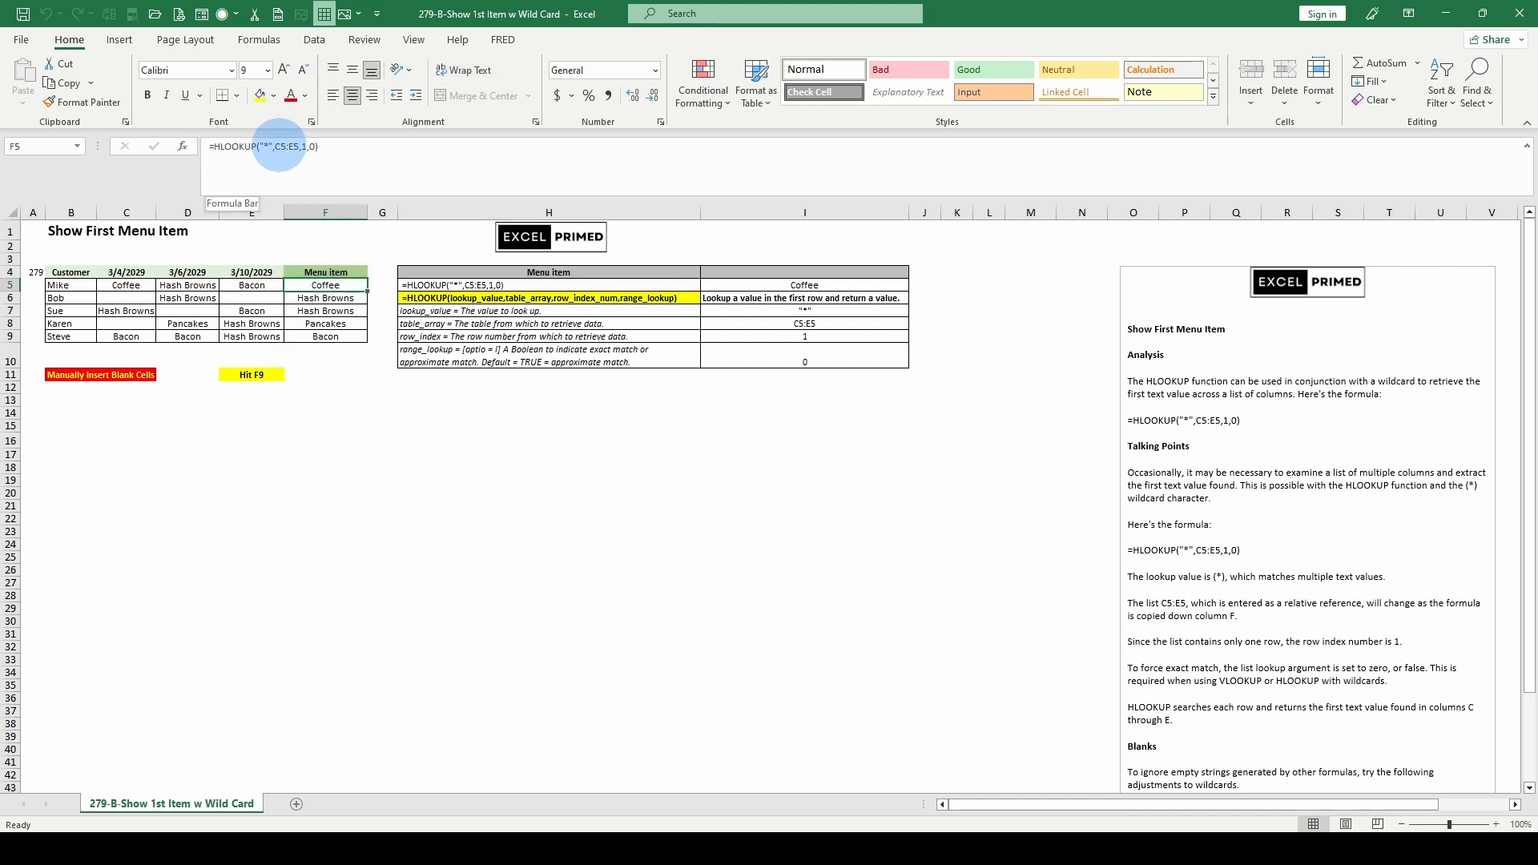
pyautogui.click(275, 145)
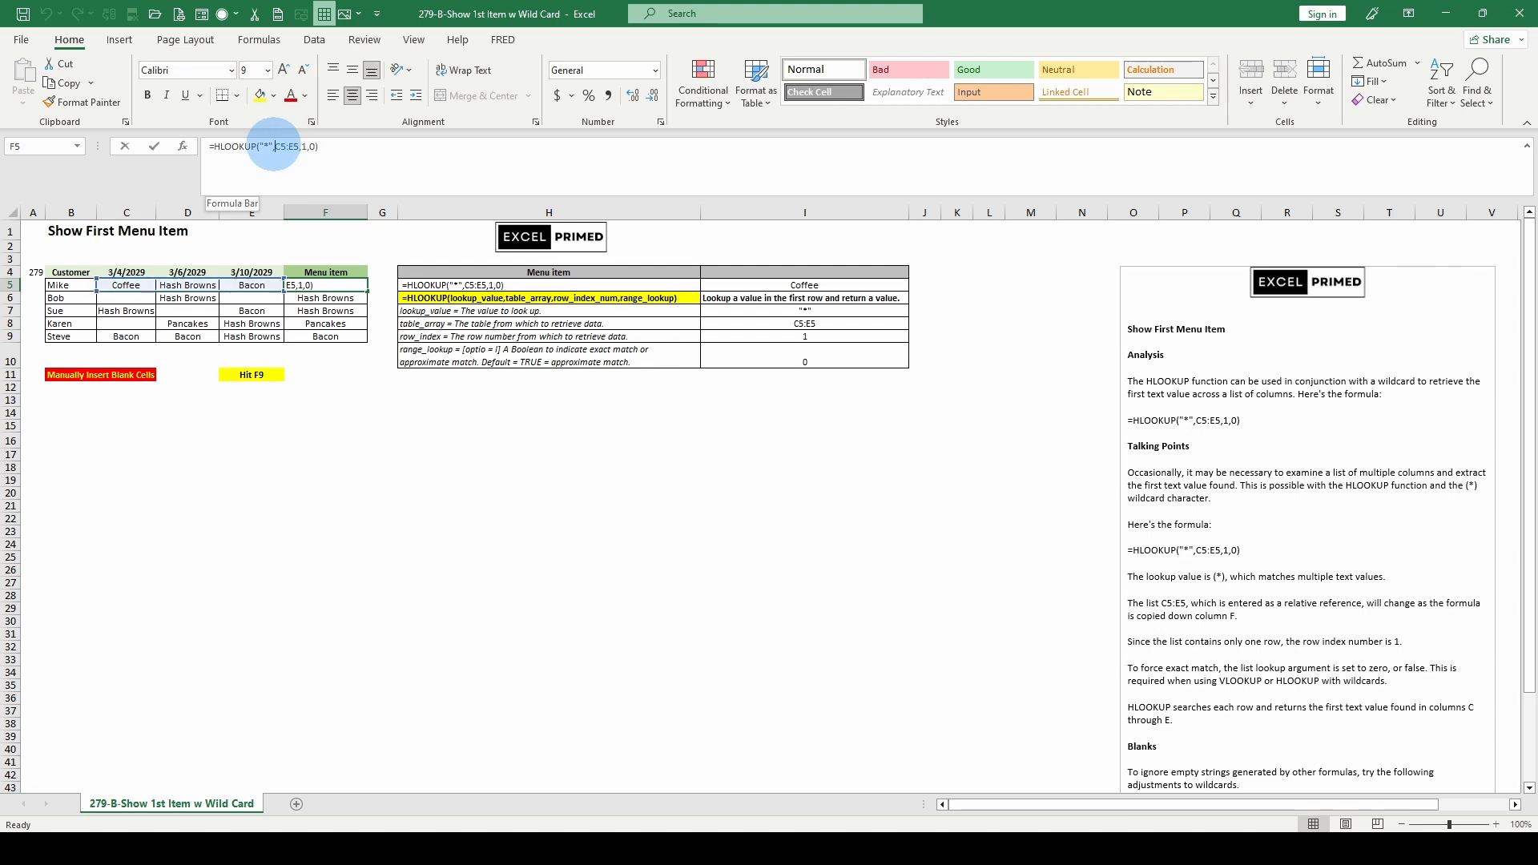
pyautogui.doubleClick(266, 156)
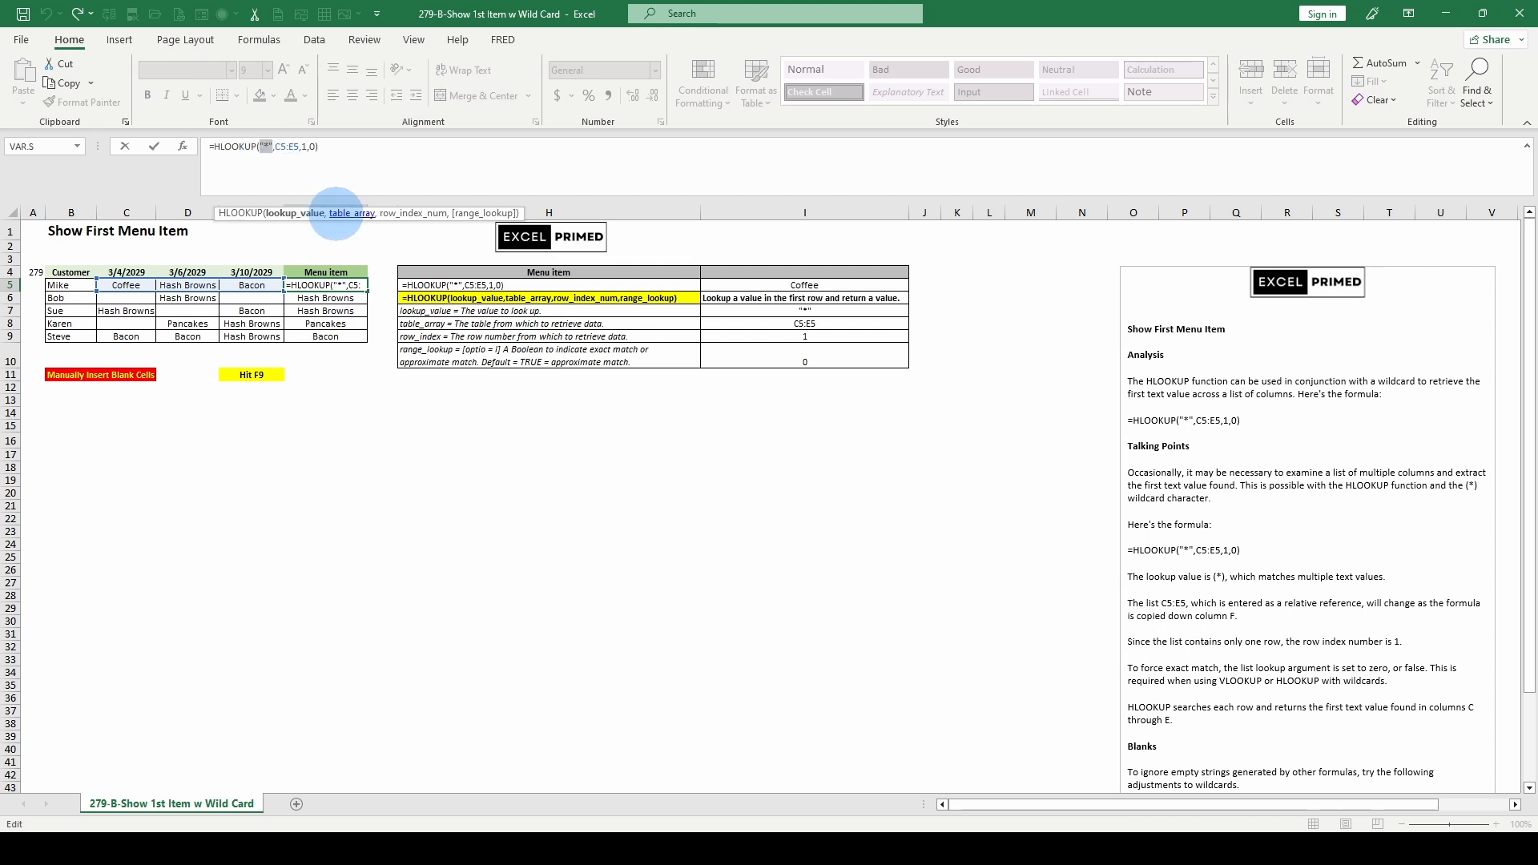
pyautogui.click(338, 214)
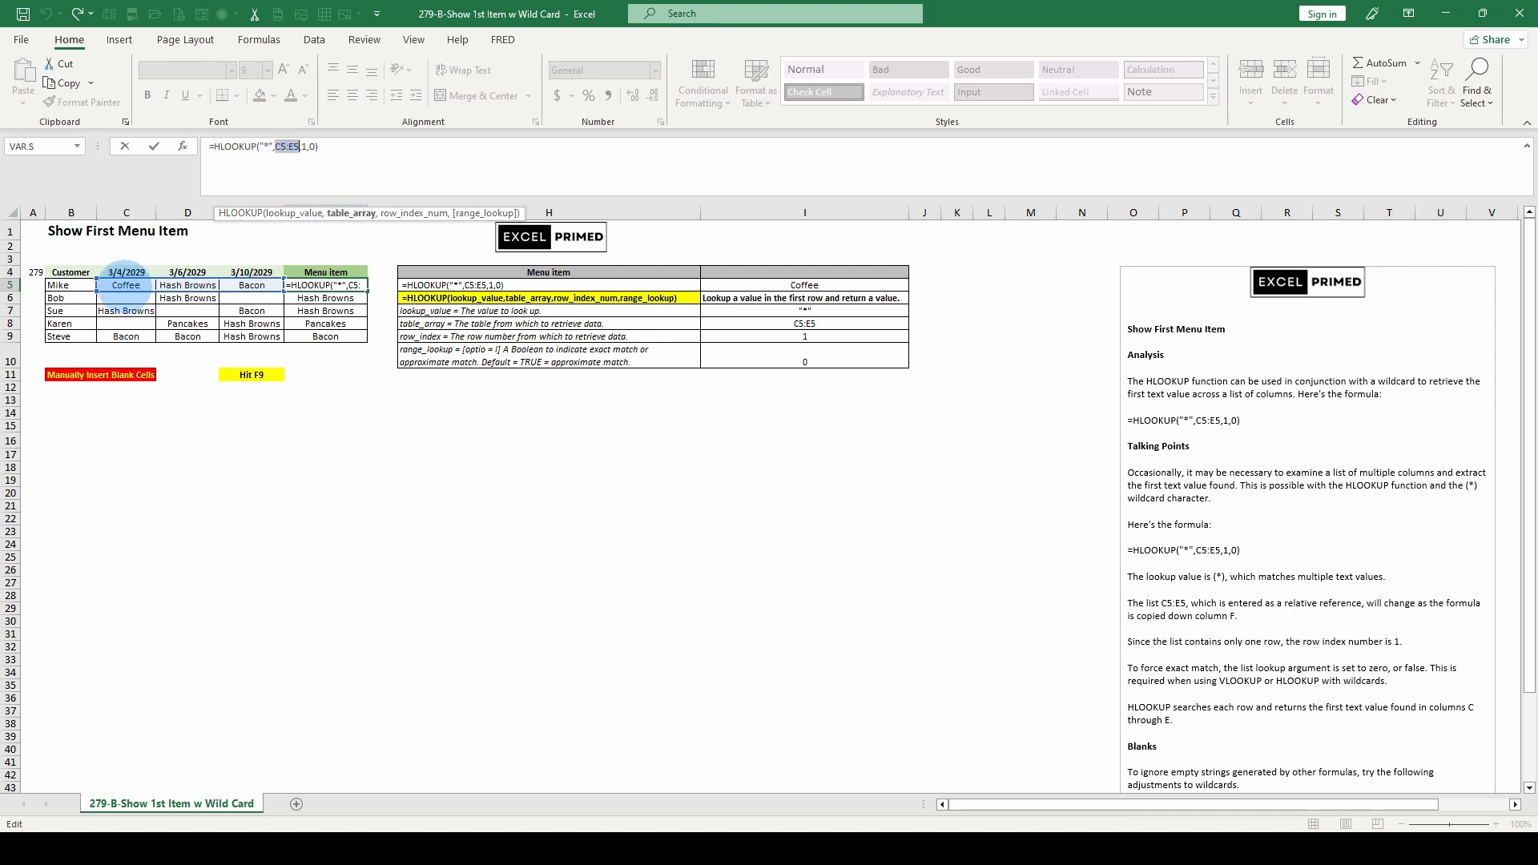
pyautogui.moveTo(126, 285); pyautogui.dragTo(266, 281)
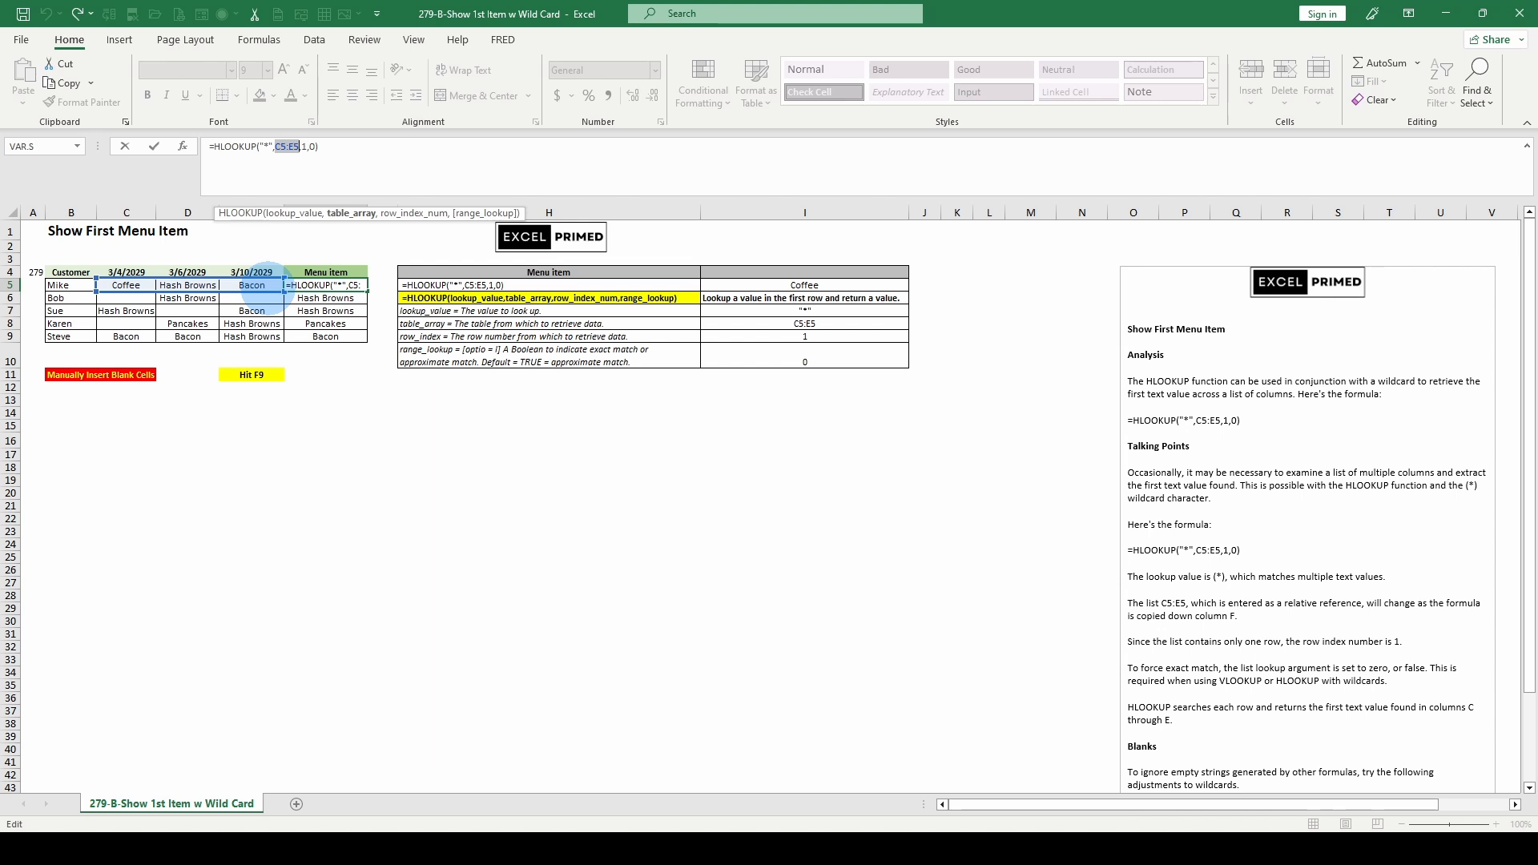
pyautogui.click(409, 213)
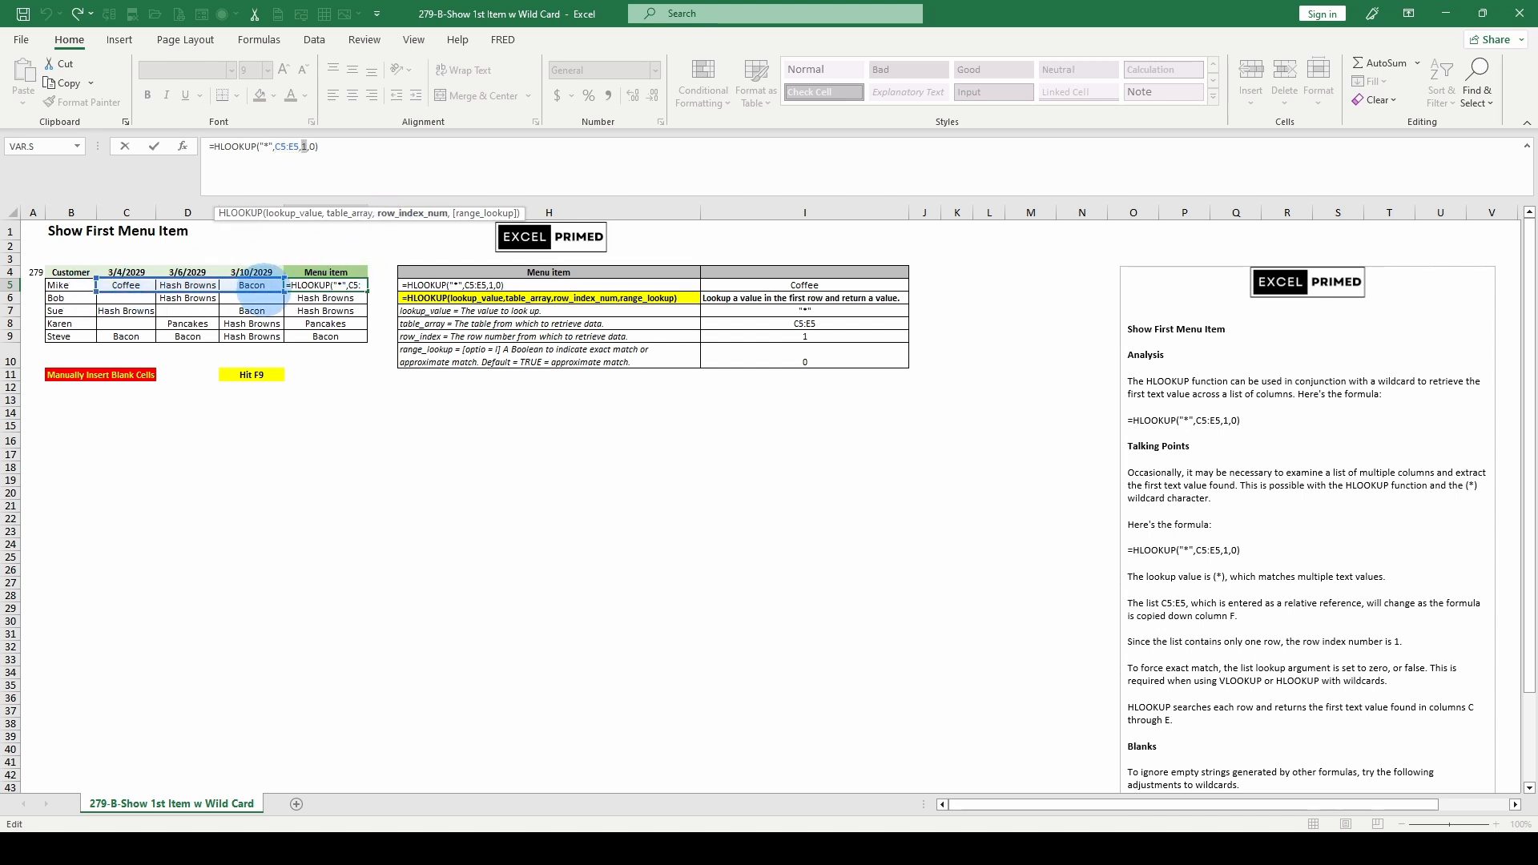
pyautogui.click(488, 213)
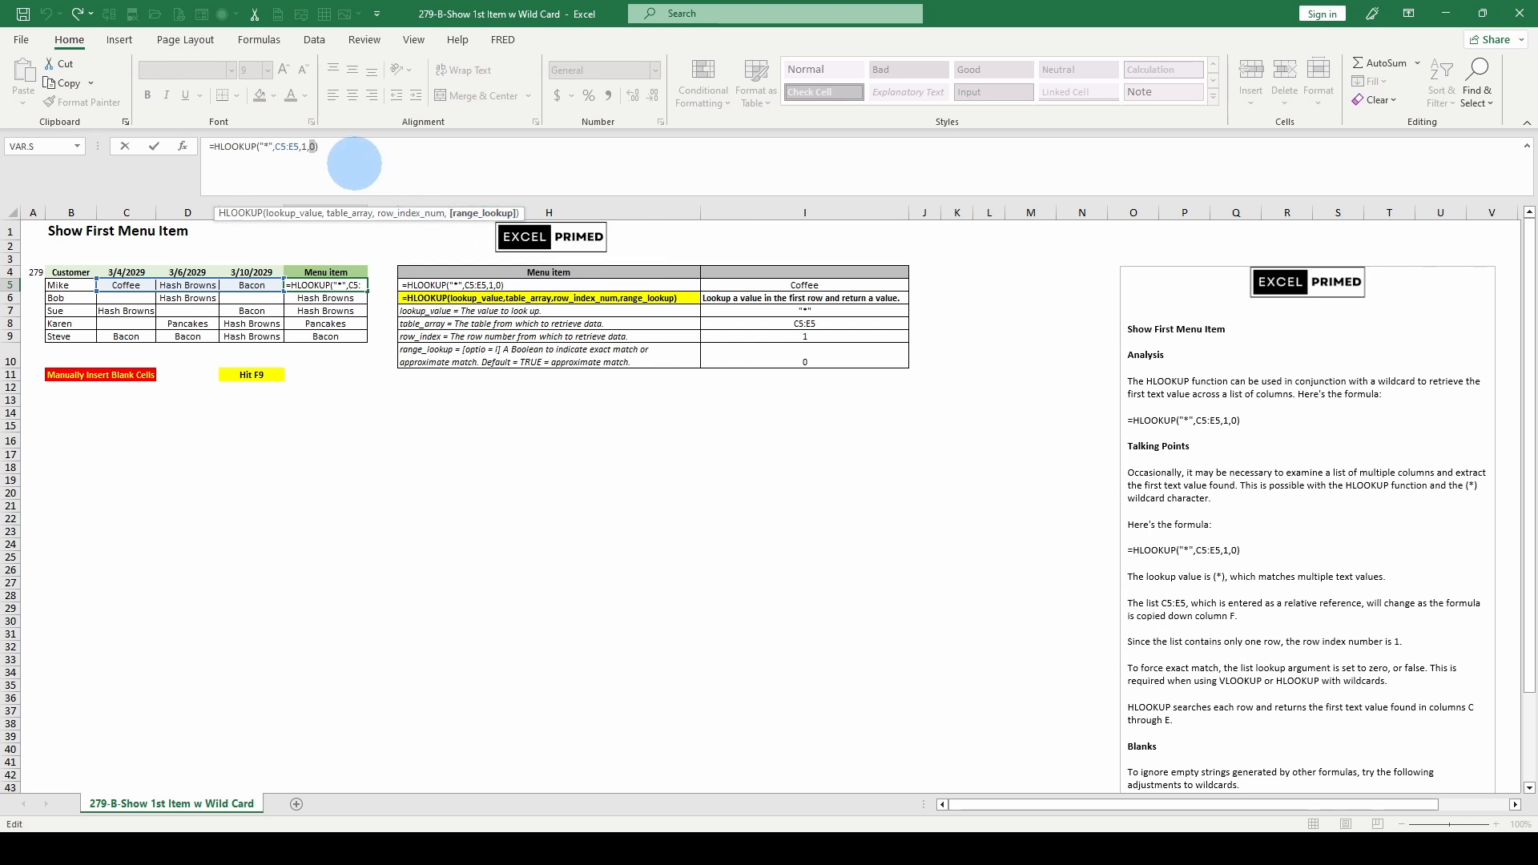
pyautogui.click(335, 285)
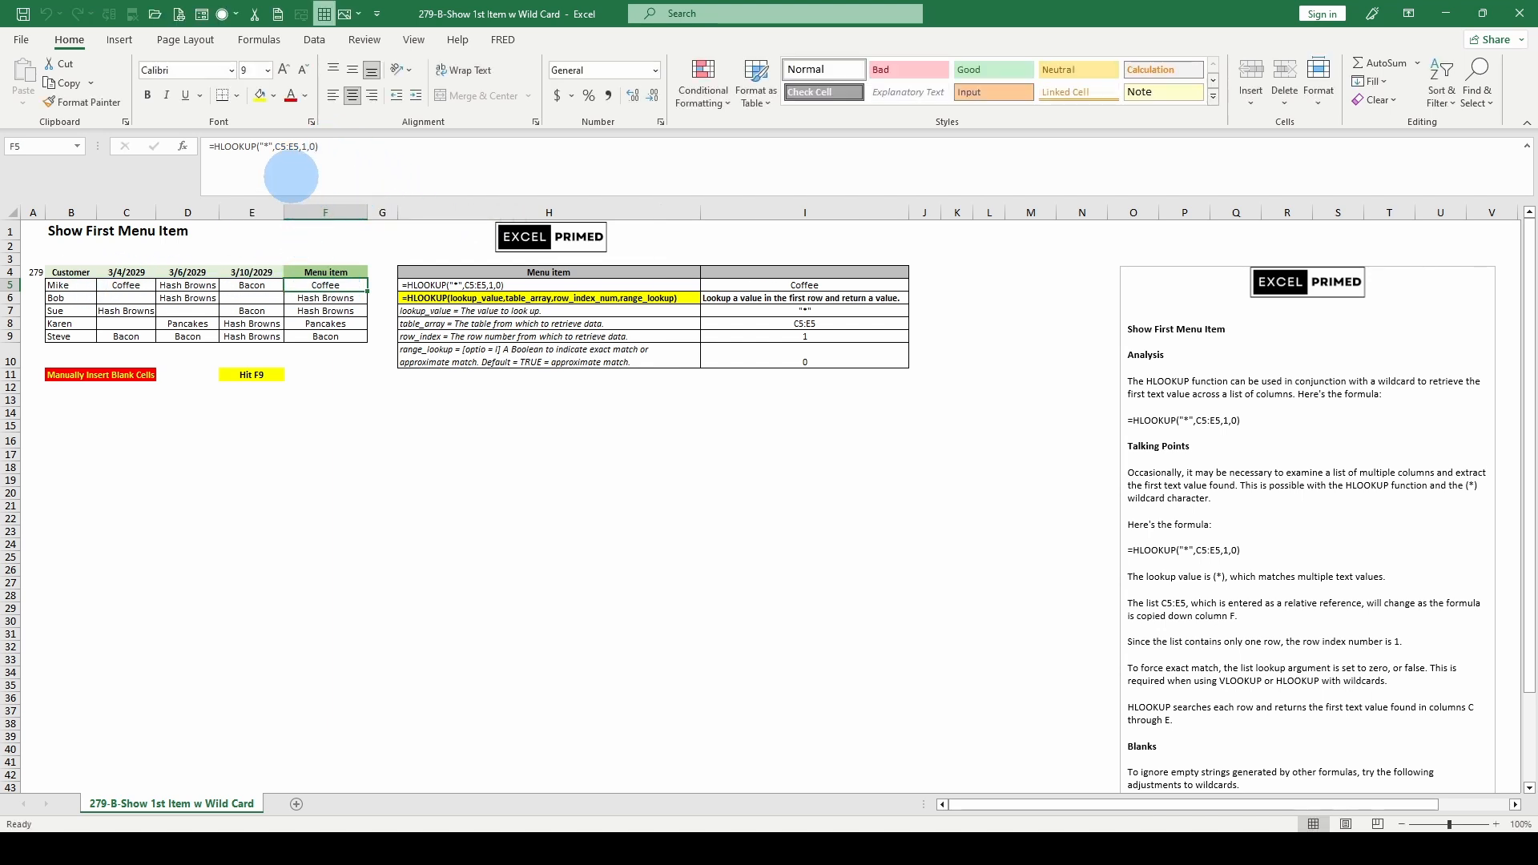
# Check the lookup value in F5's formula, evaluate its table array C5:E5 in place, and leave the formula without saving
pyautogui.click(264, 148)
pyautogui.click(282, 213)
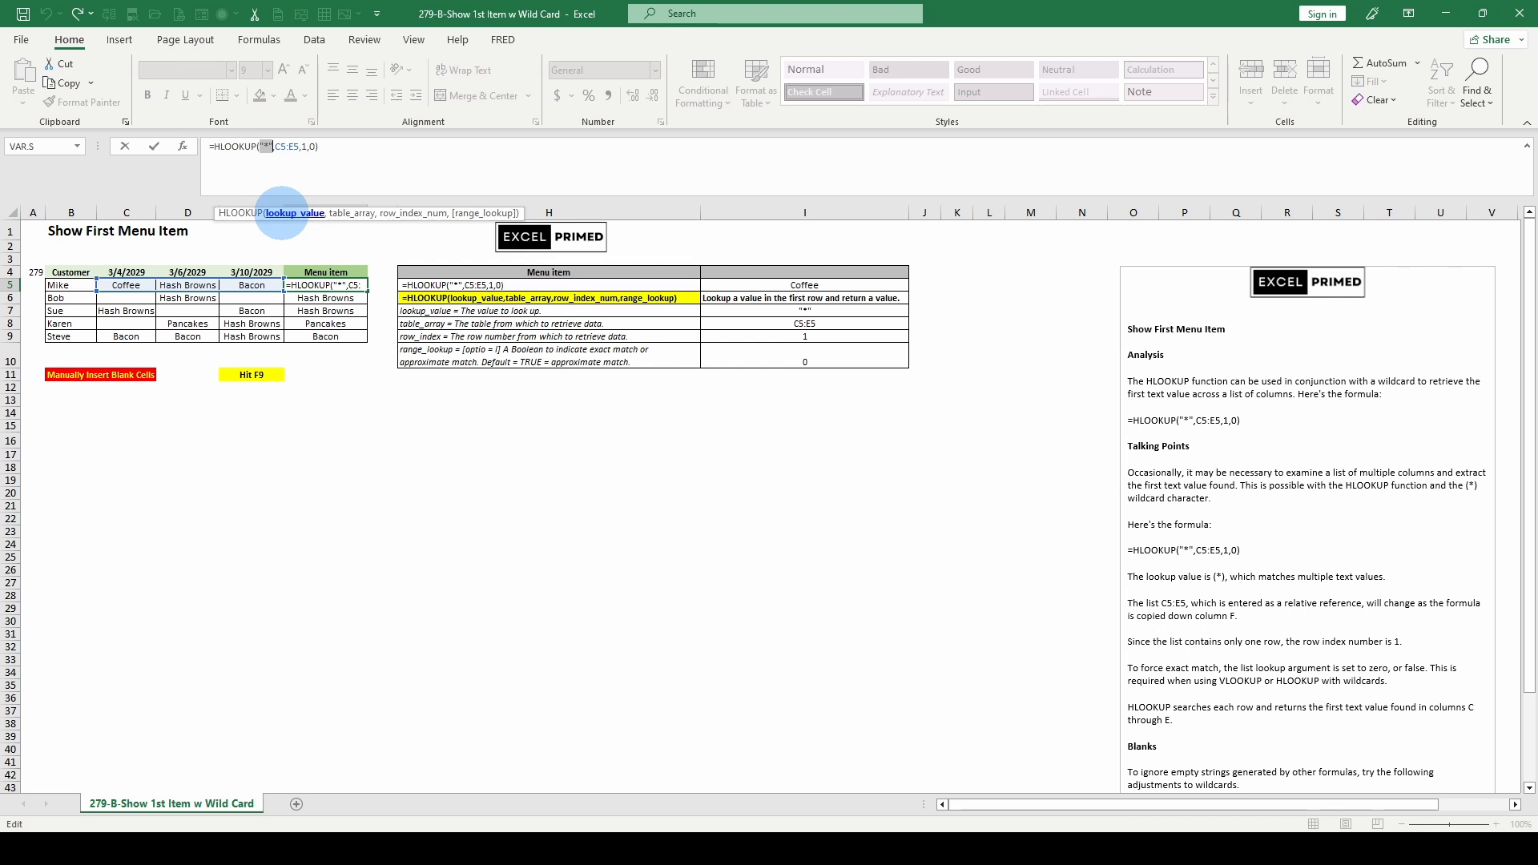
pyautogui.press('Escape')
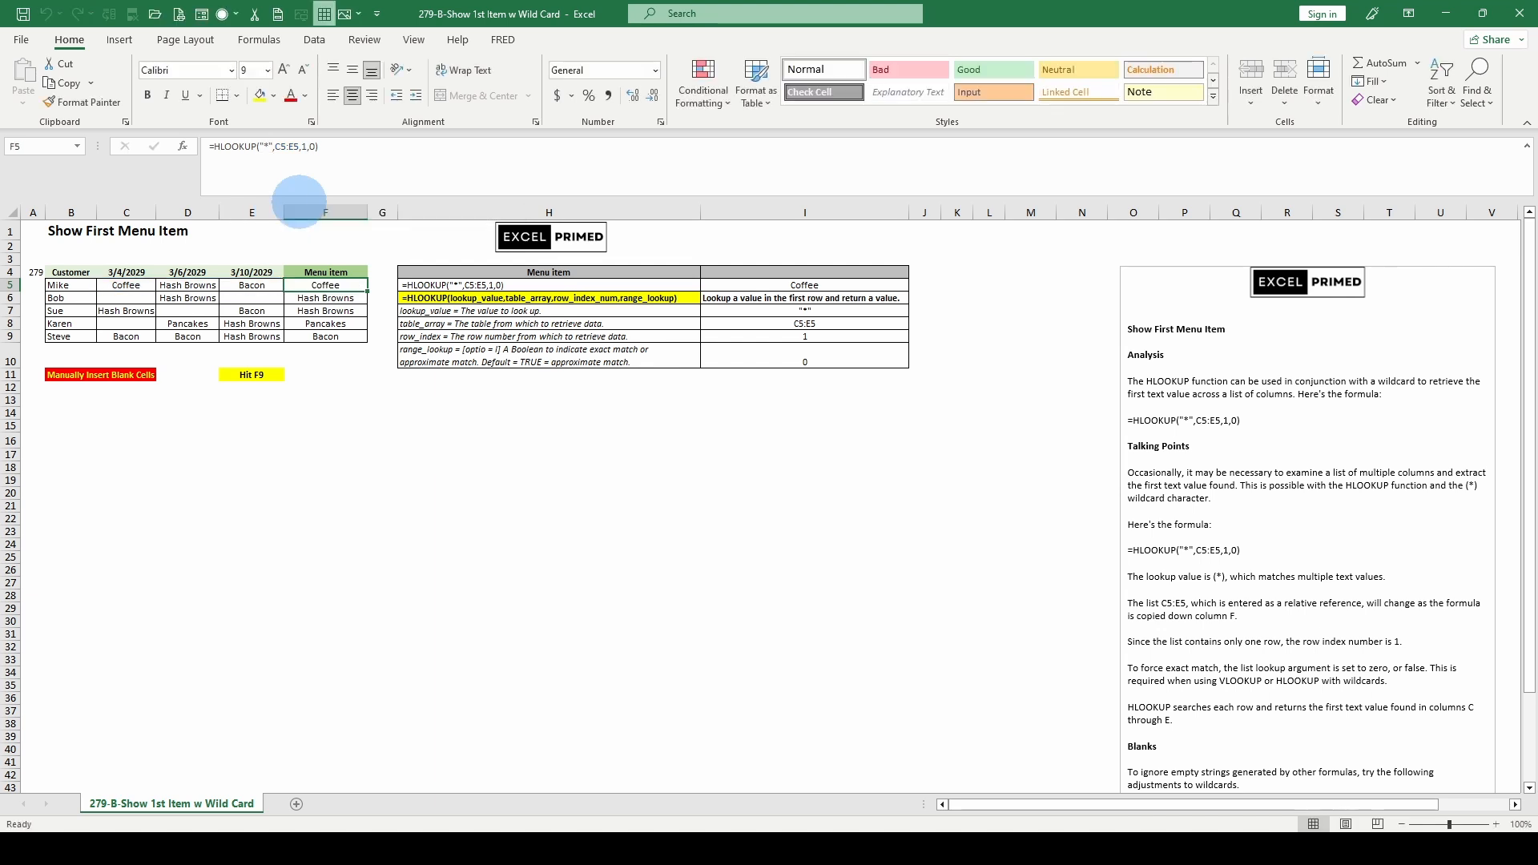
pyautogui.click(294, 143)
pyautogui.click(294, 147)
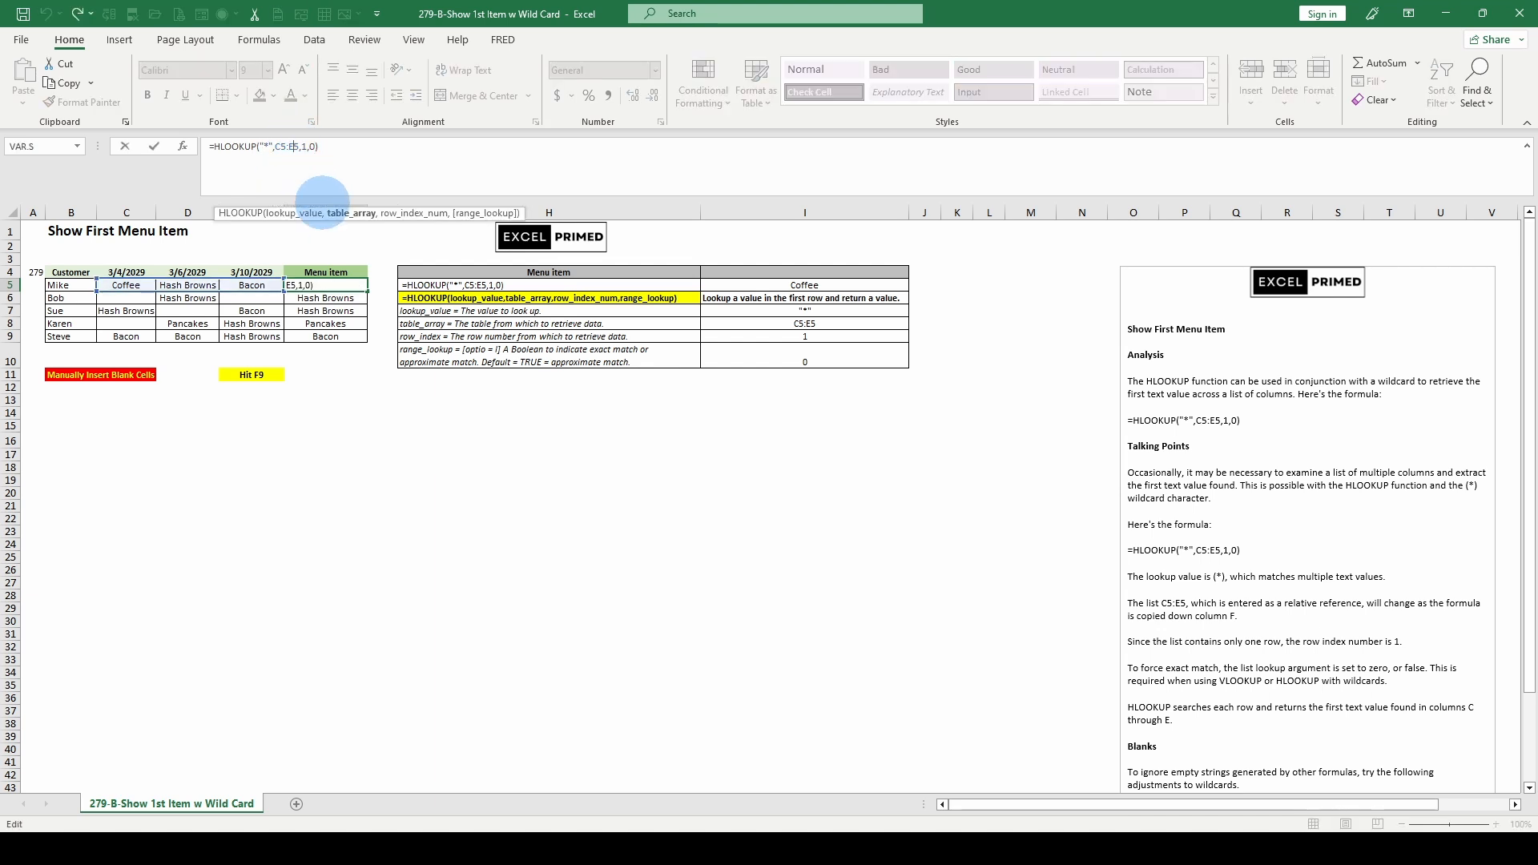
pyautogui.click(362, 212)
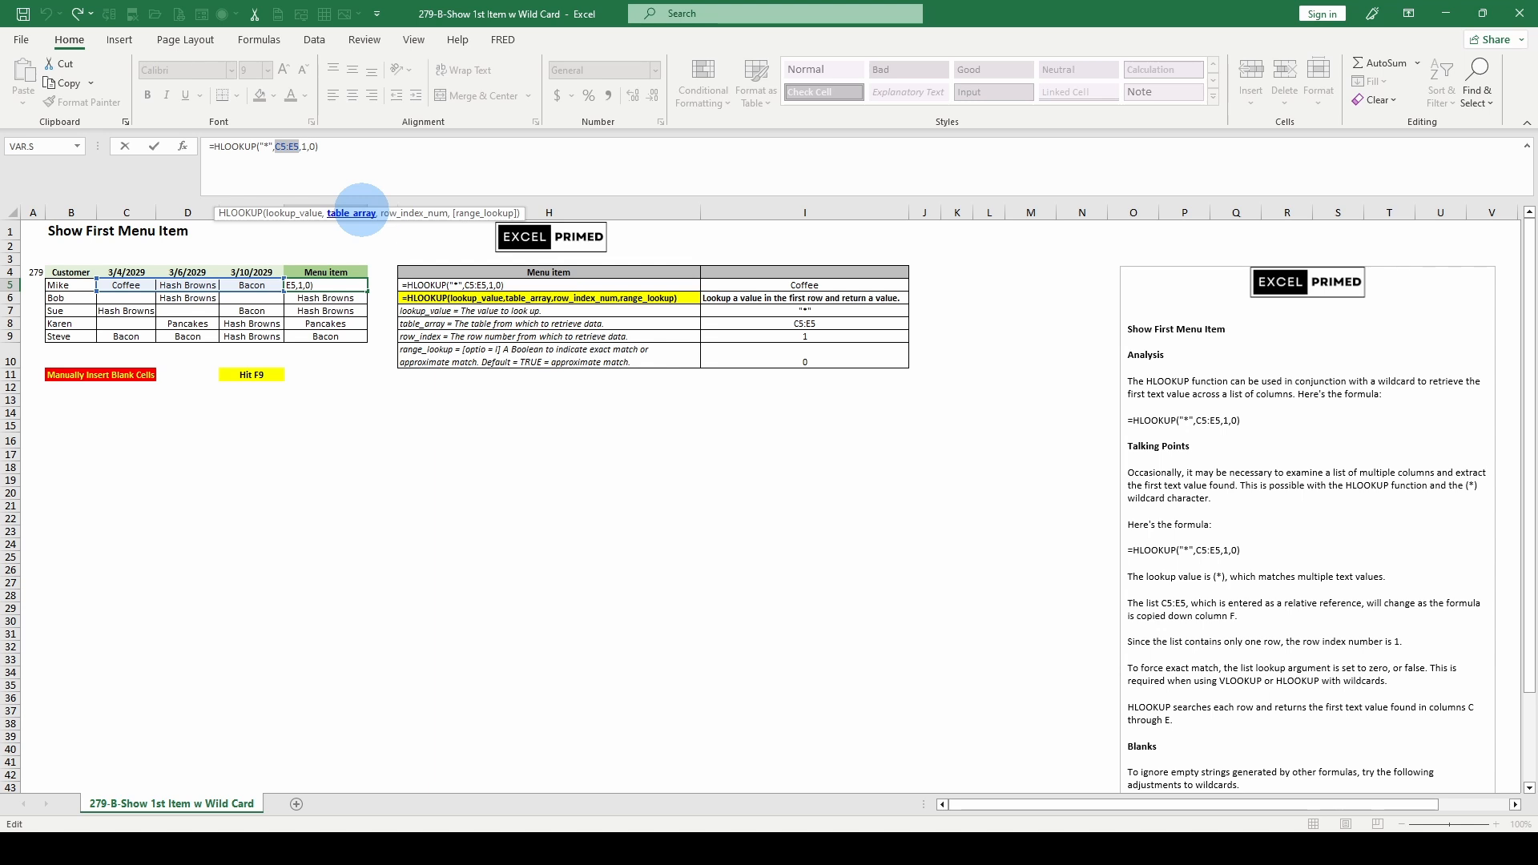
pyautogui.press('F9')
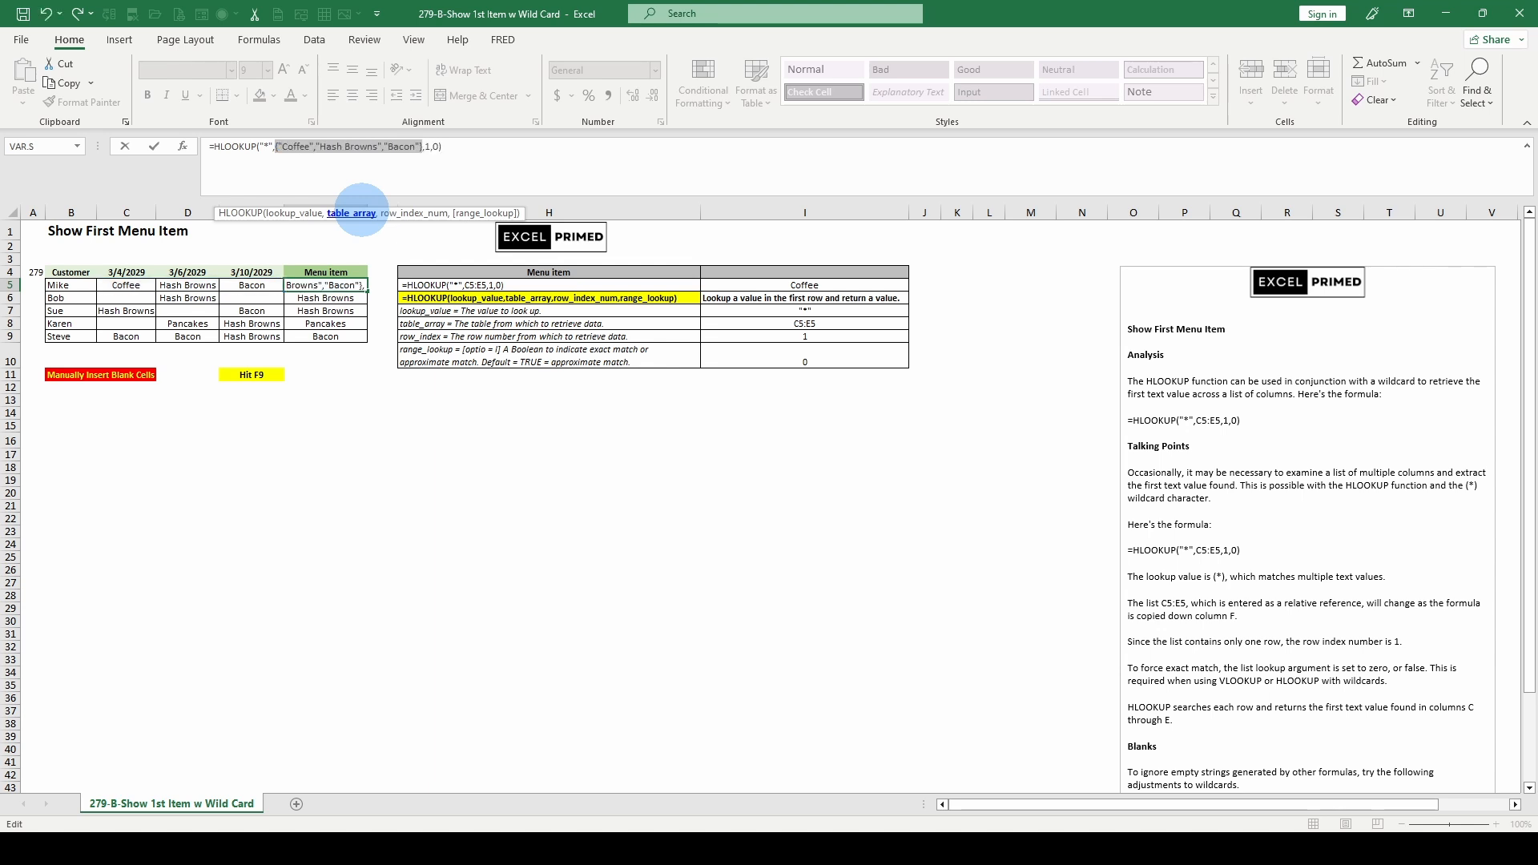
pyautogui.click(411, 212)
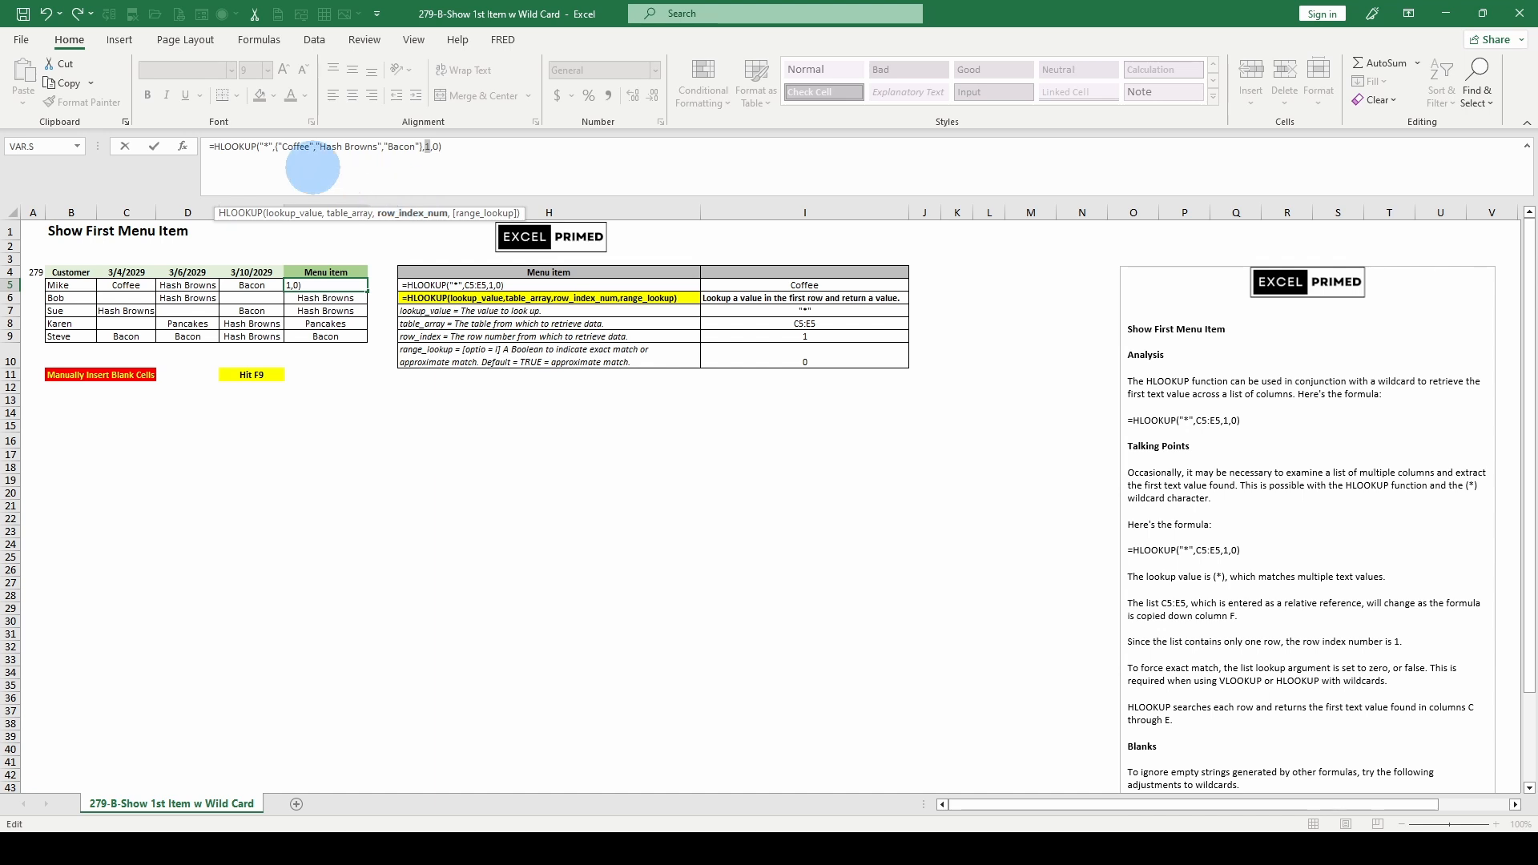
pyautogui.press('Escape')
# Evaluate the table array C6:E6 inside F6's HLOOKUP formula, and leave the formula without saving
pyautogui.click(328, 298)
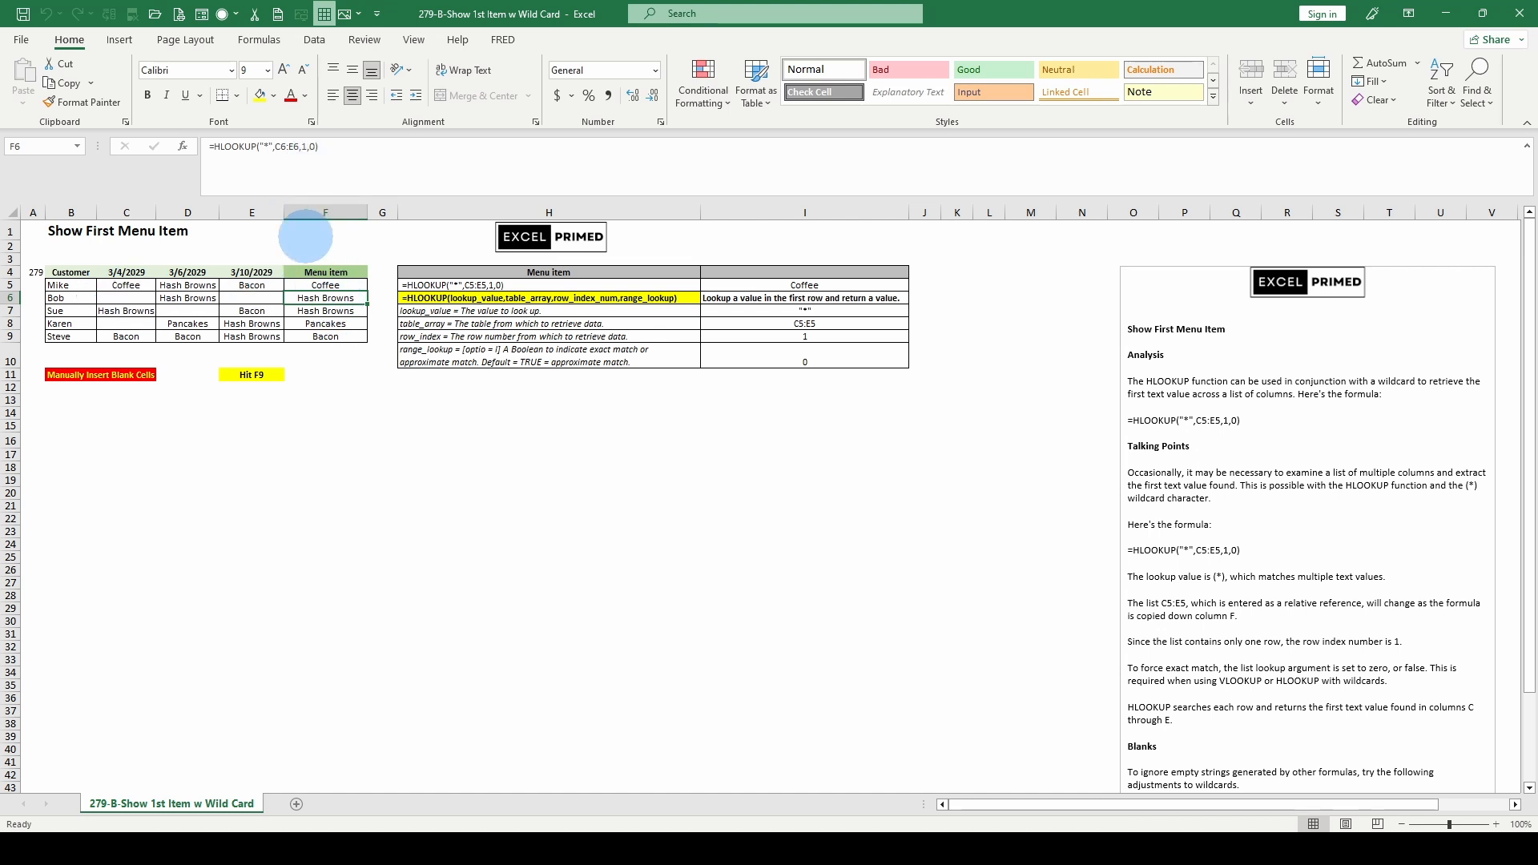
pyautogui.click(277, 147)
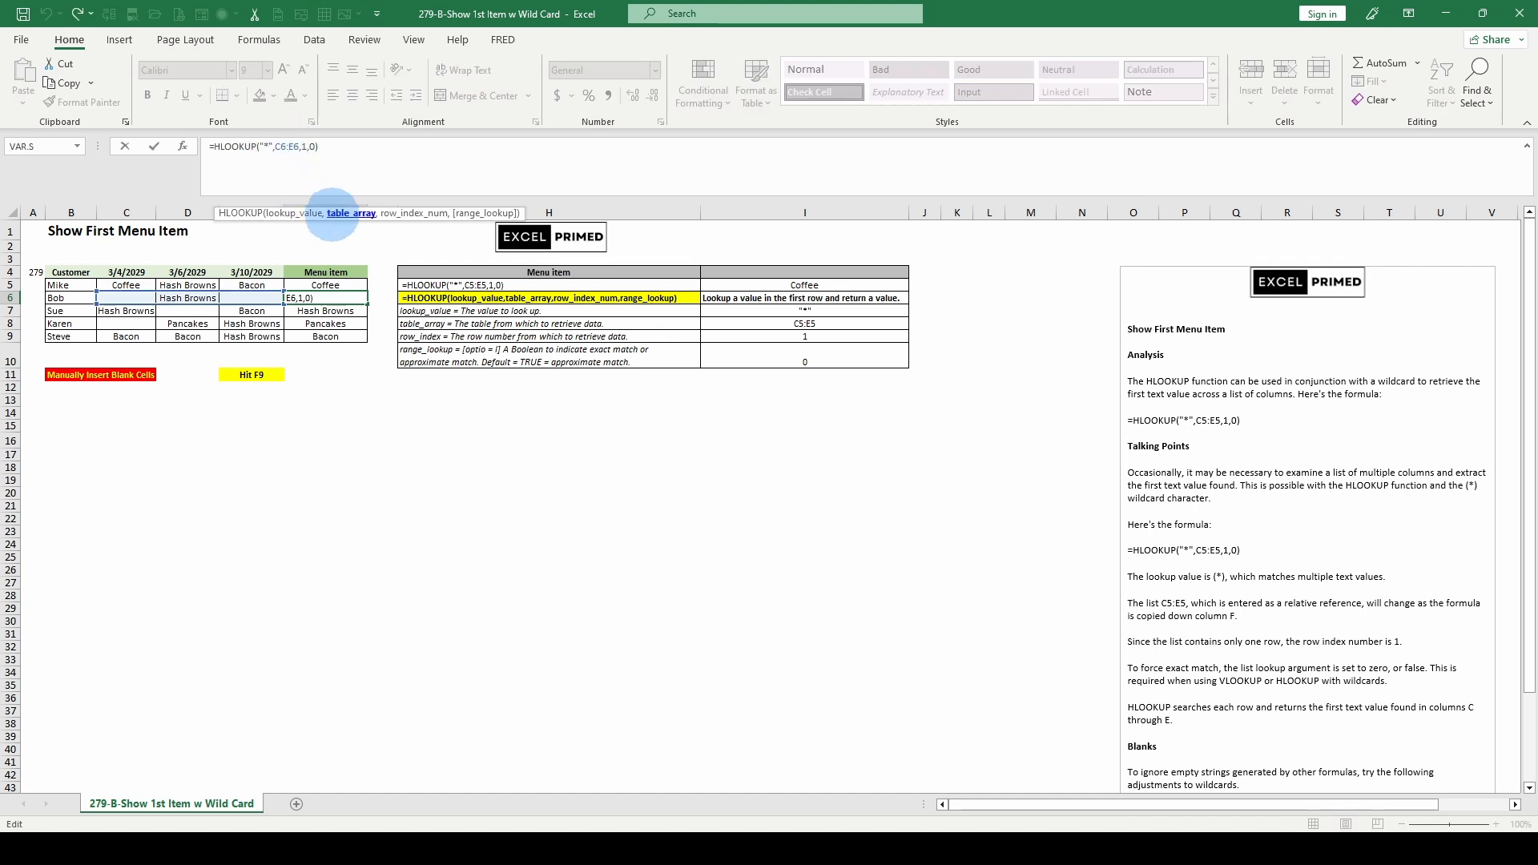
pyautogui.click(347, 213)
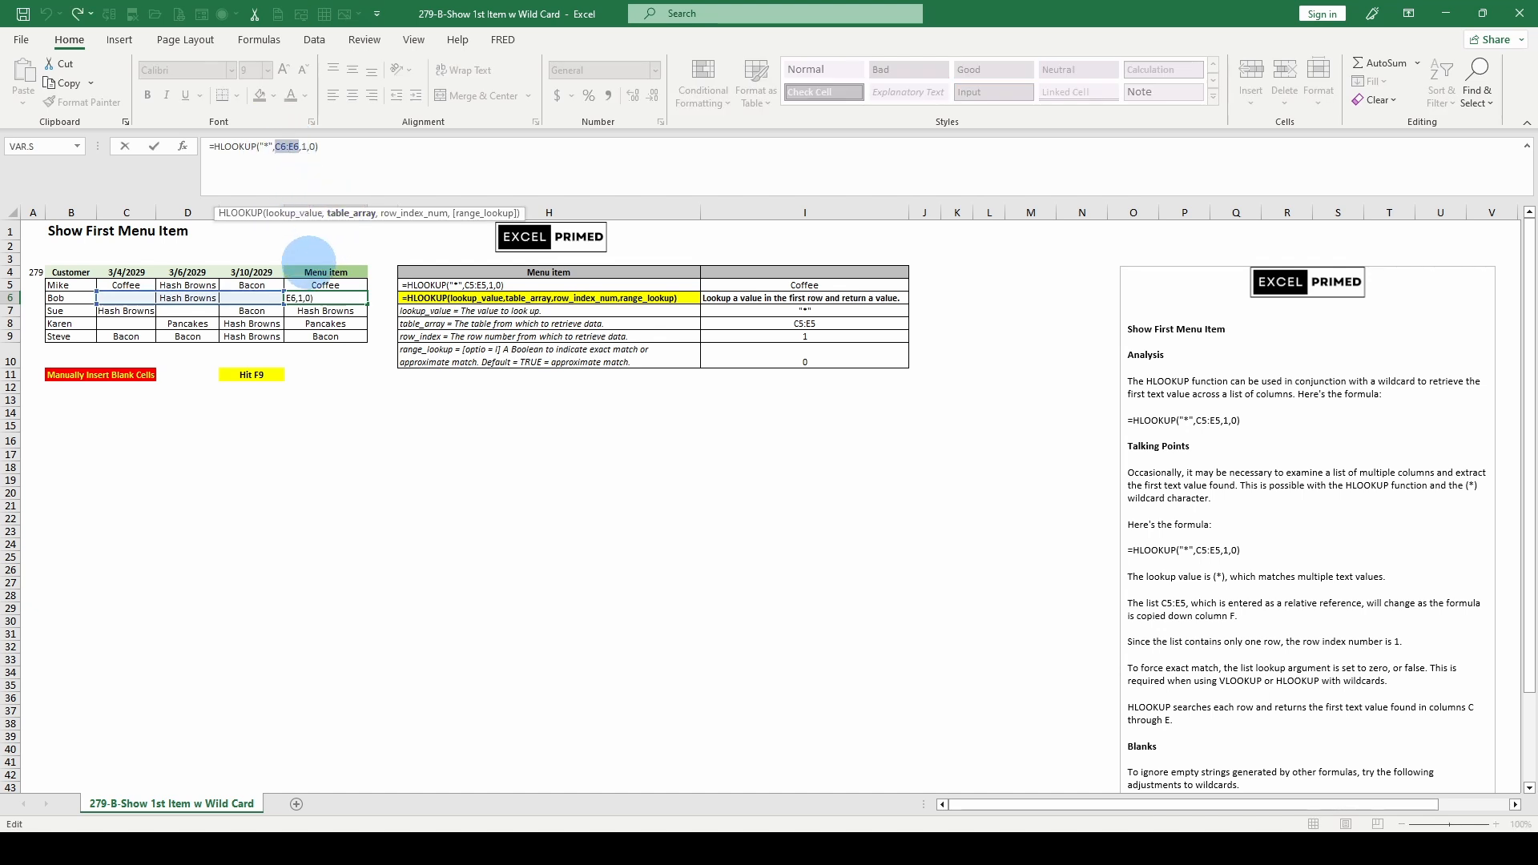
pyautogui.press('F9')
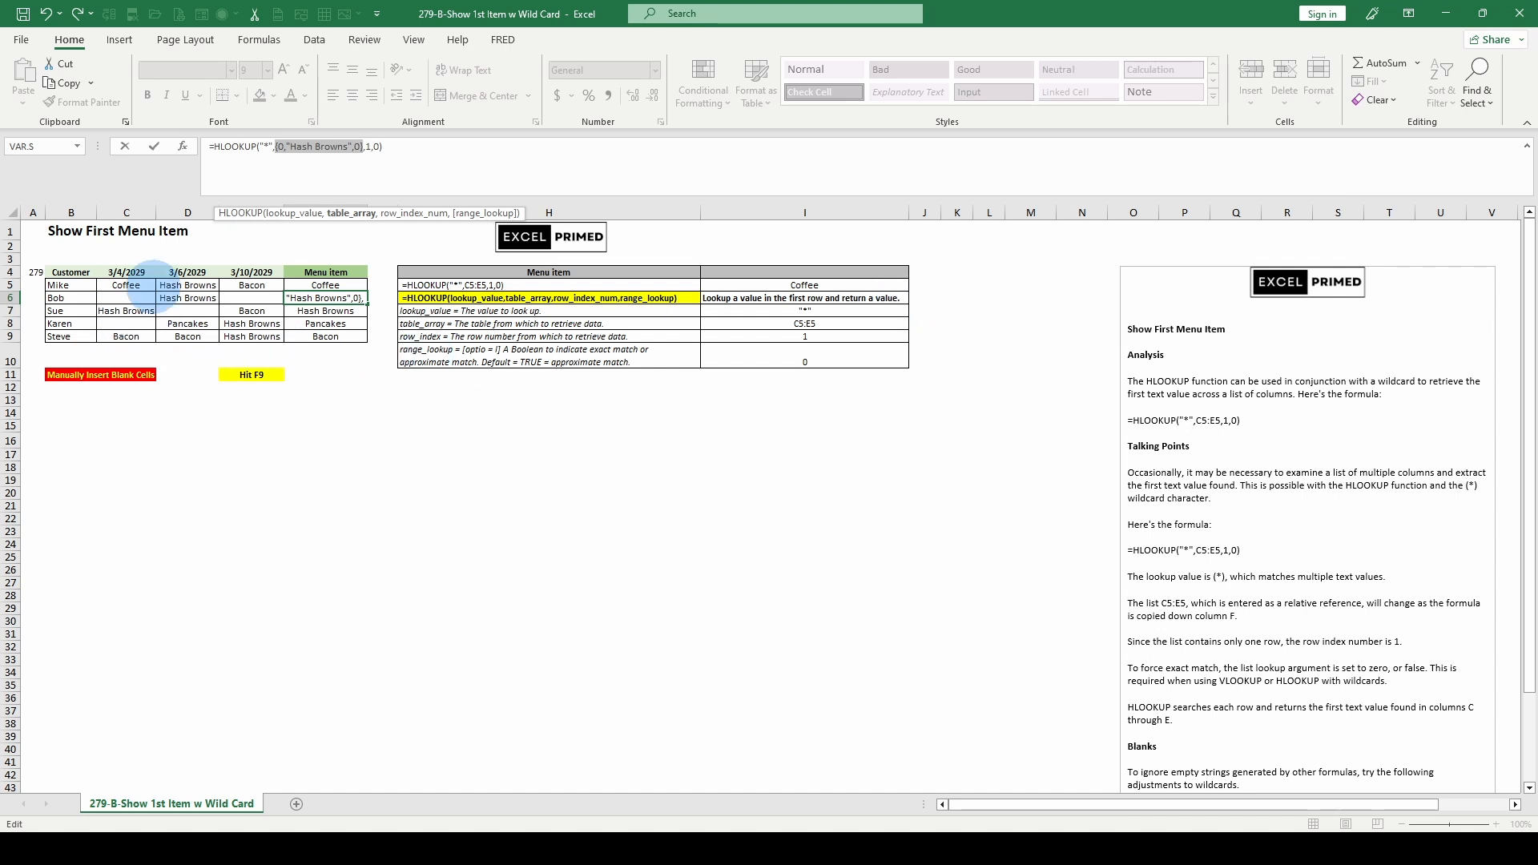
pyautogui.press('Escape')
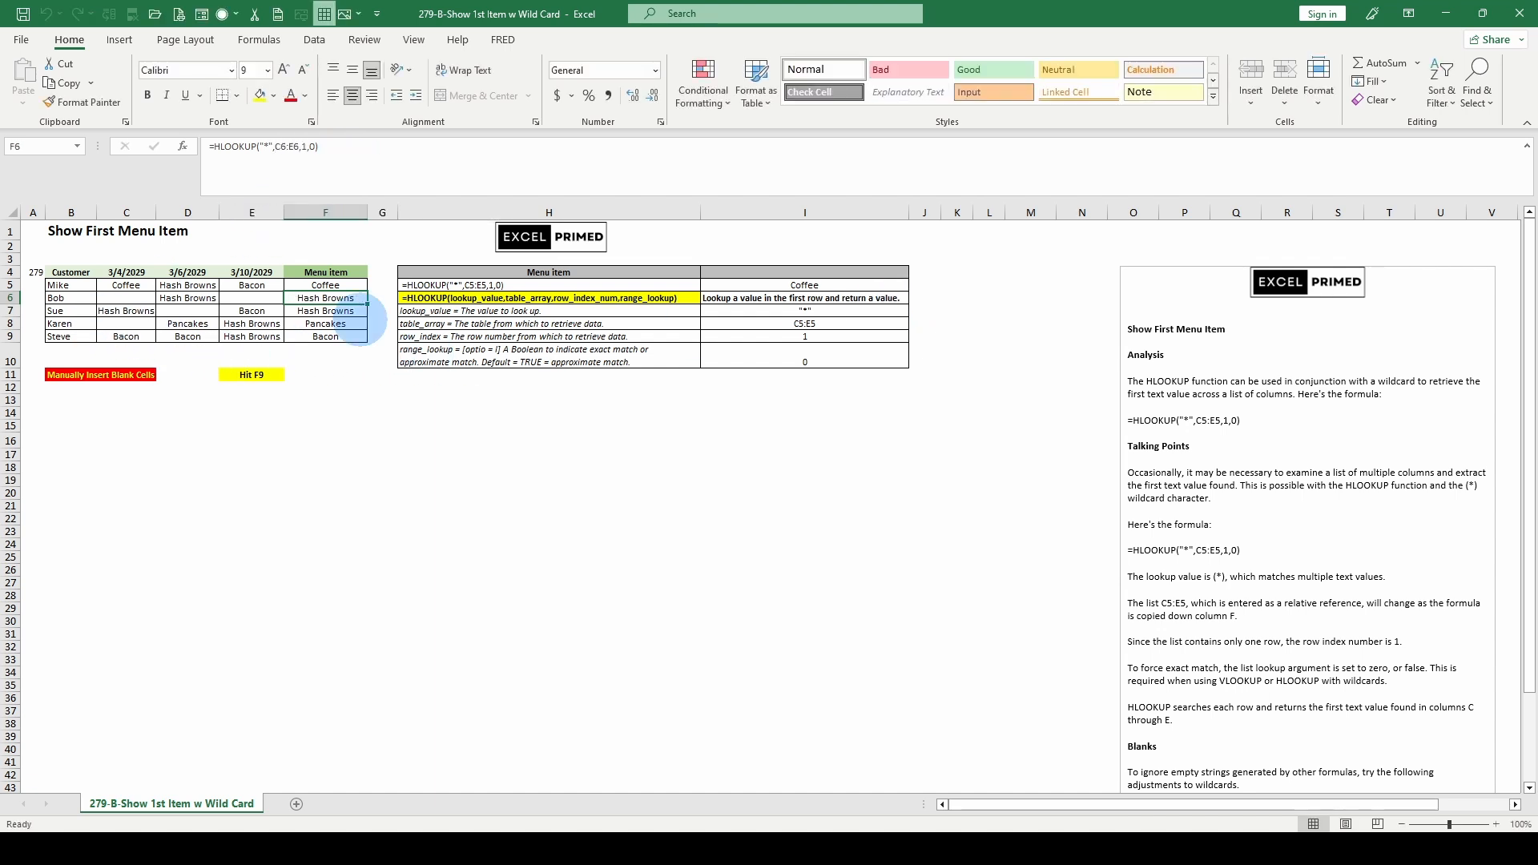
# Recalculate the sheet several more times to compare the first-item results, and select blank cell D7
pyautogui.press('F9')
pyautogui.press('F9')
pyautogui.press('F9')
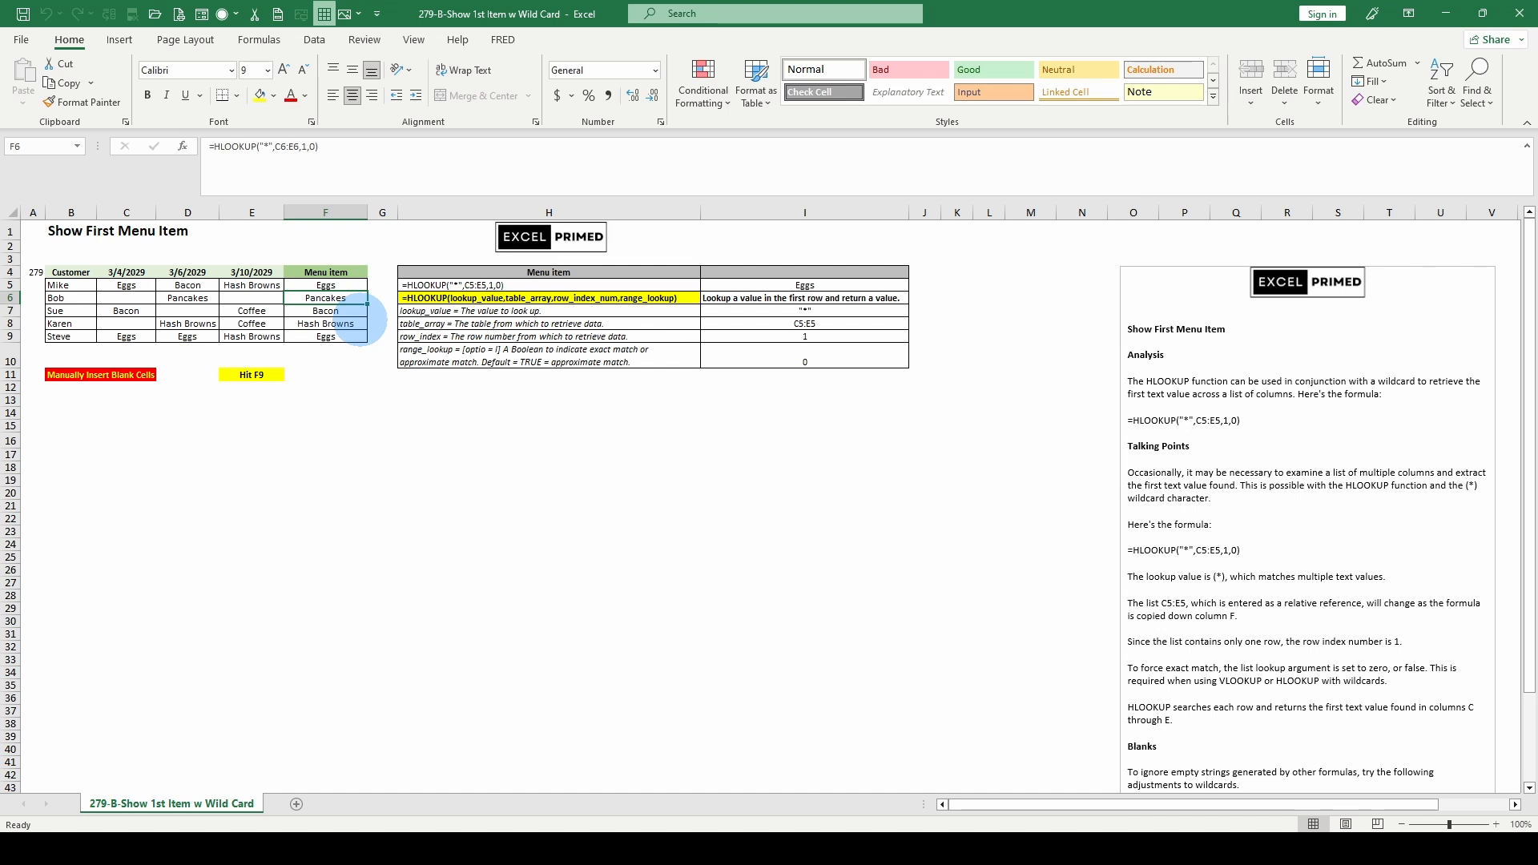
pyautogui.press('F9')
pyautogui.press('F9')
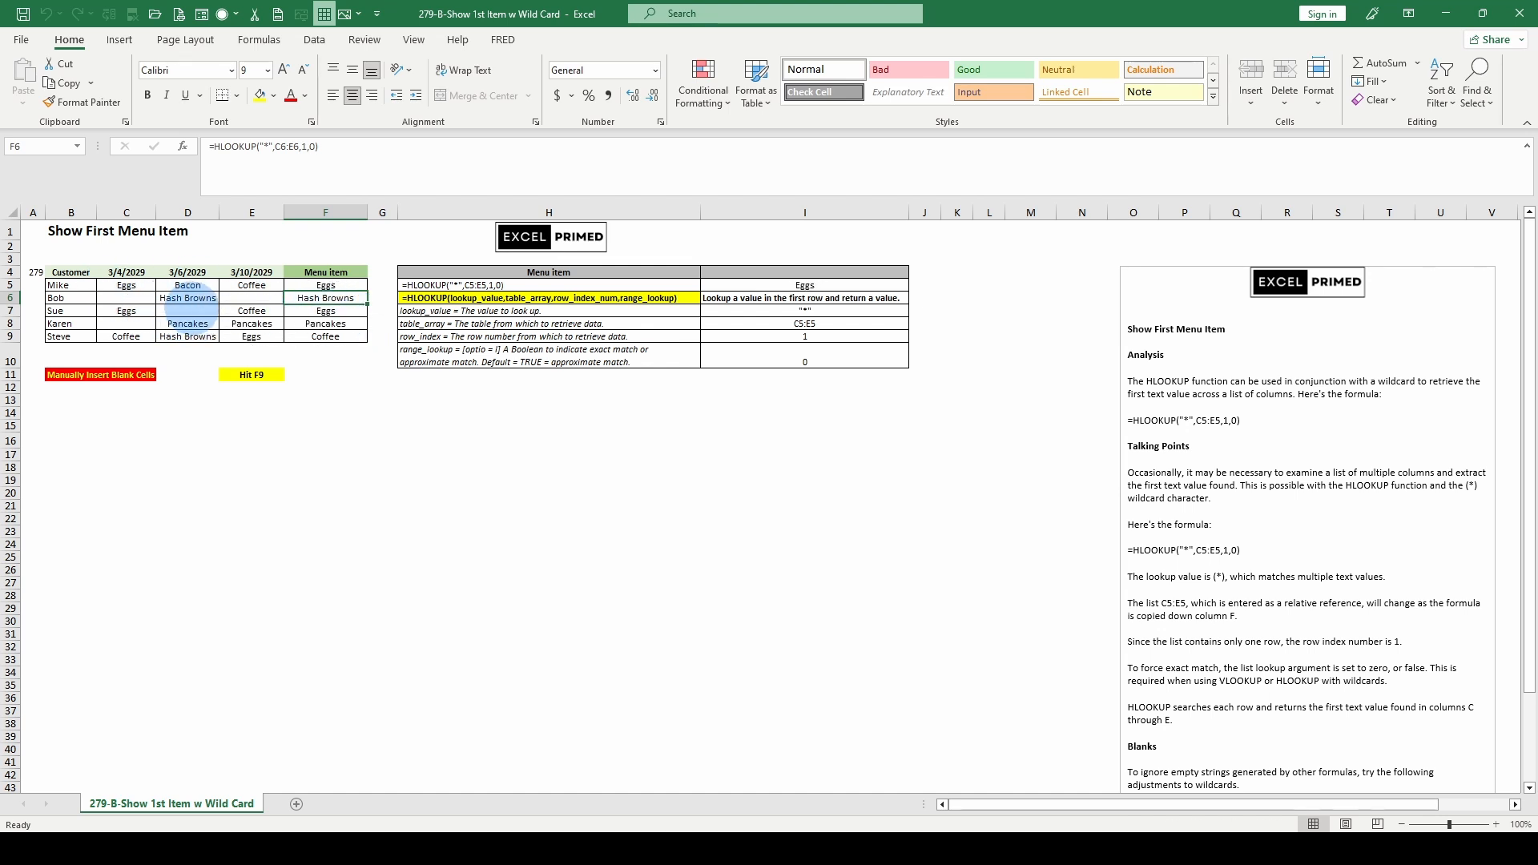
pyautogui.click(186, 311)
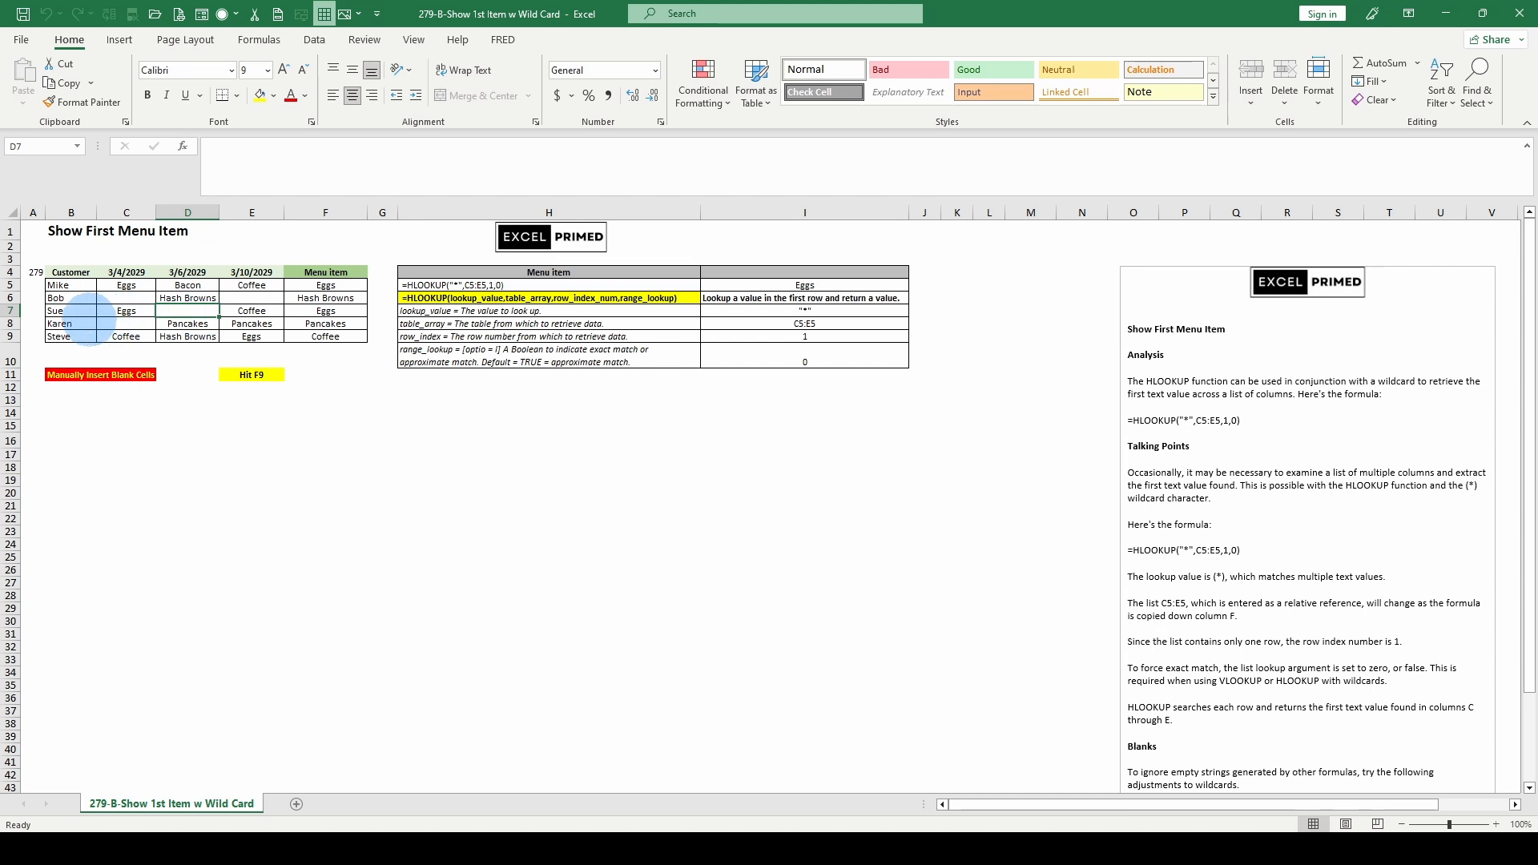